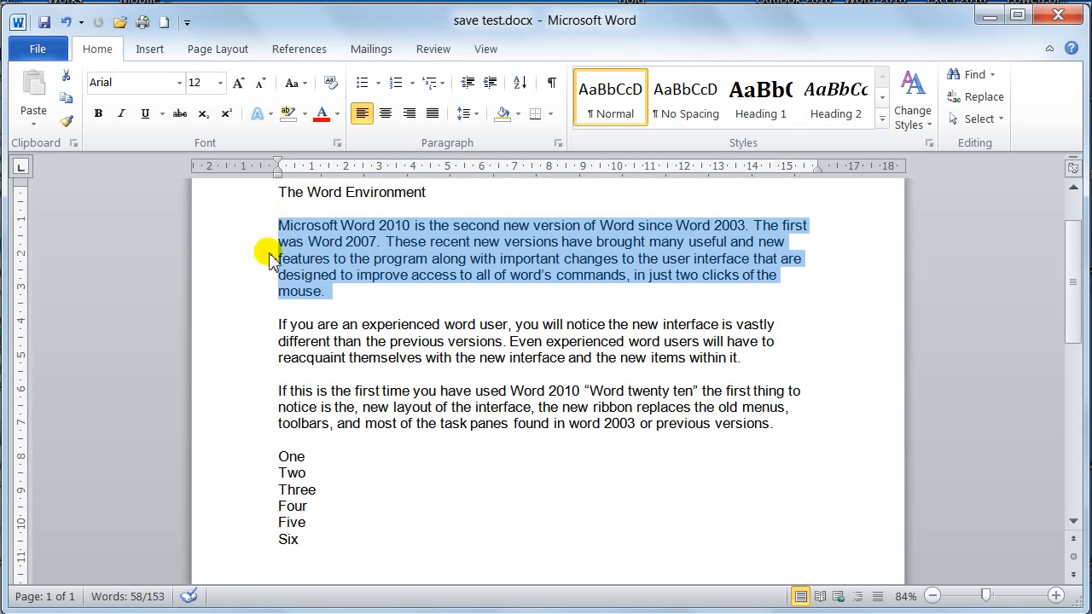
Step: Try centred, right and justified alignment on the selected first body paragraph, ending with right alignment
{"action": "left_click", "coordinate": [387, 113]}
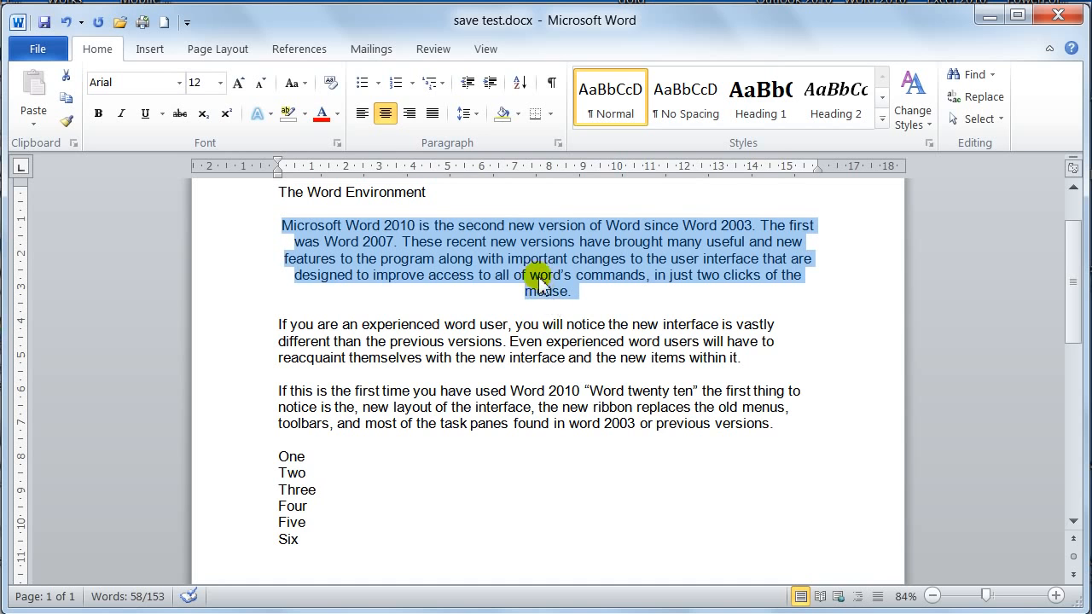
{"action": "left_click", "coordinate": [410, 116]}
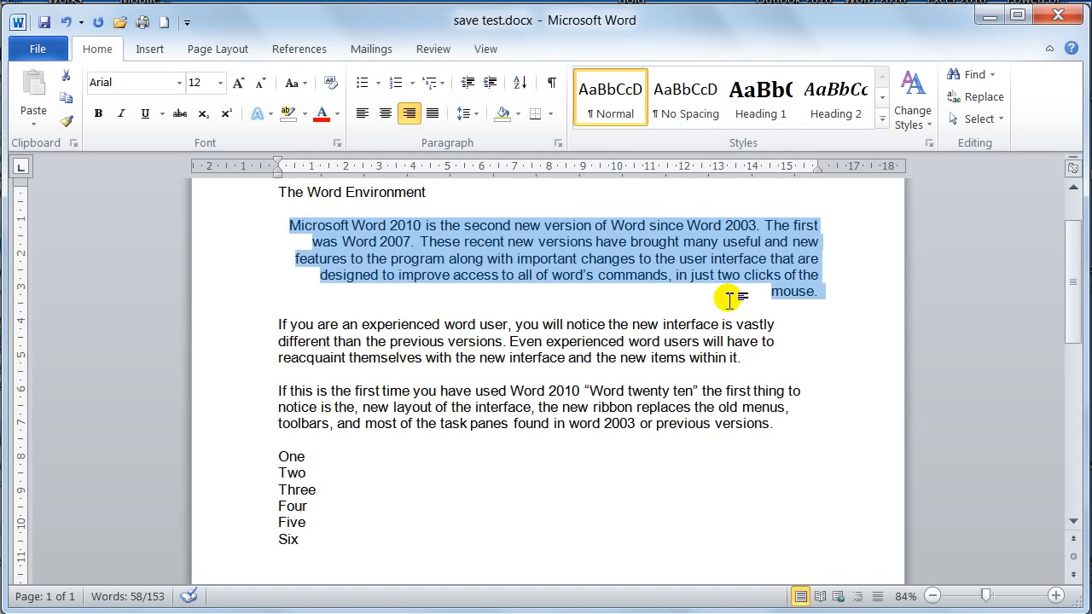
{"action": "left_click", "coordinate": [433, 116]}
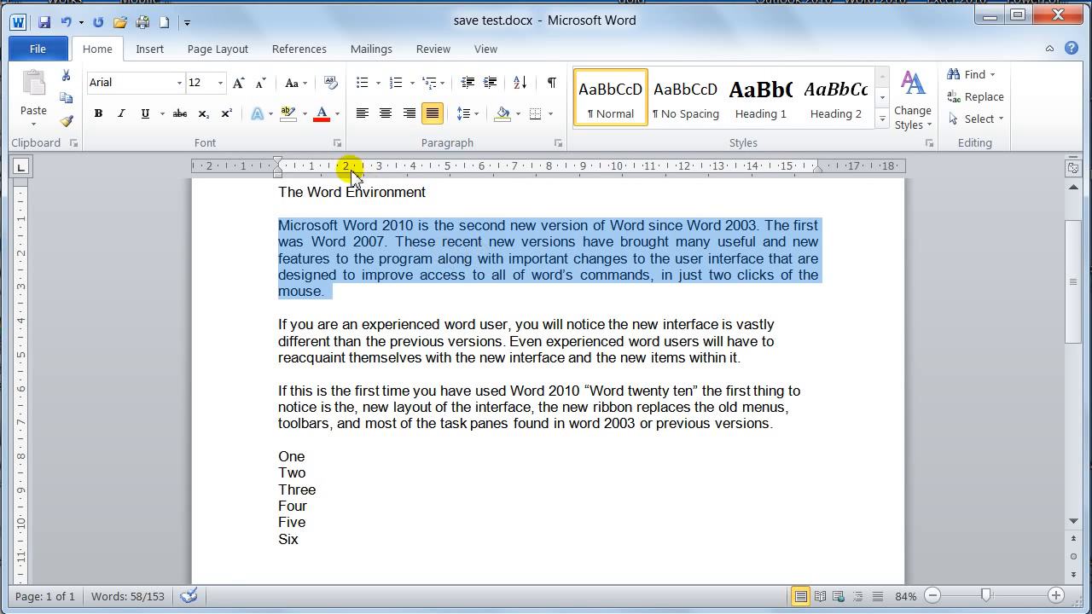
{"action": "left_click", "coordinate": [413, 114]}
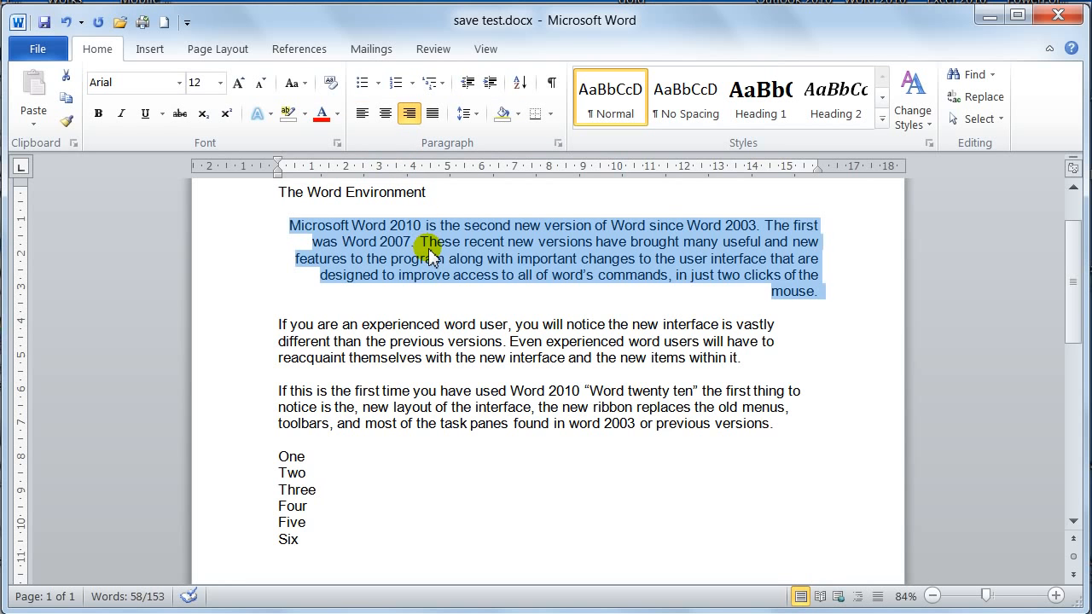
Step: Switch the selected paragraph through left, right, centred, justified and right alignment, and return it to left alignment
{"action": "key", "text": "ctrl+l"}
{"action": "key", "text": "ctrl+r"}
{"action": "key", "text": "ctrl+e"}
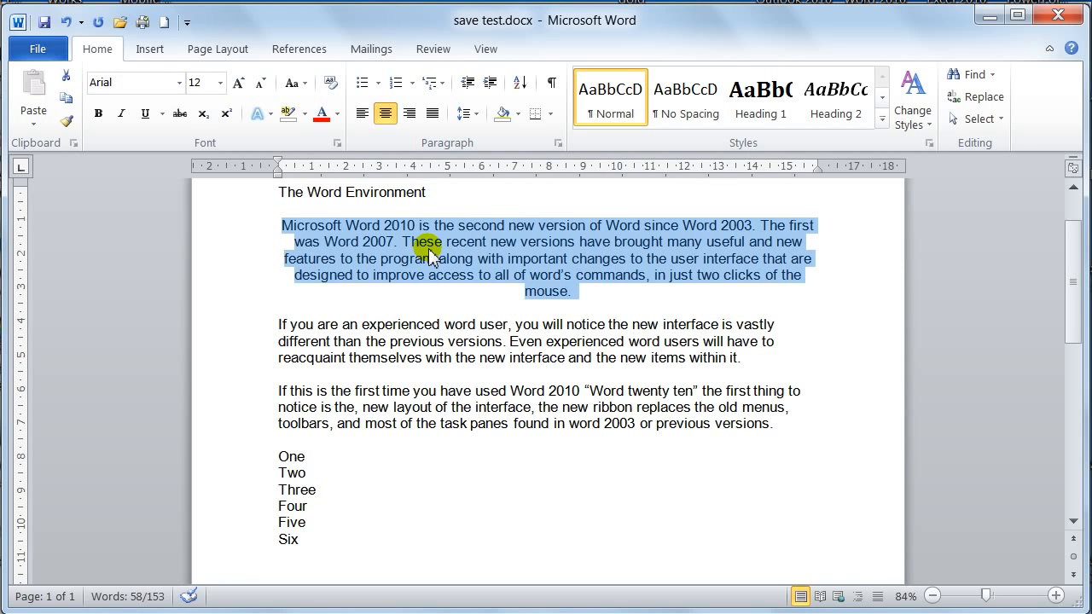
{"action": "key", "text": "ctrl+j"}
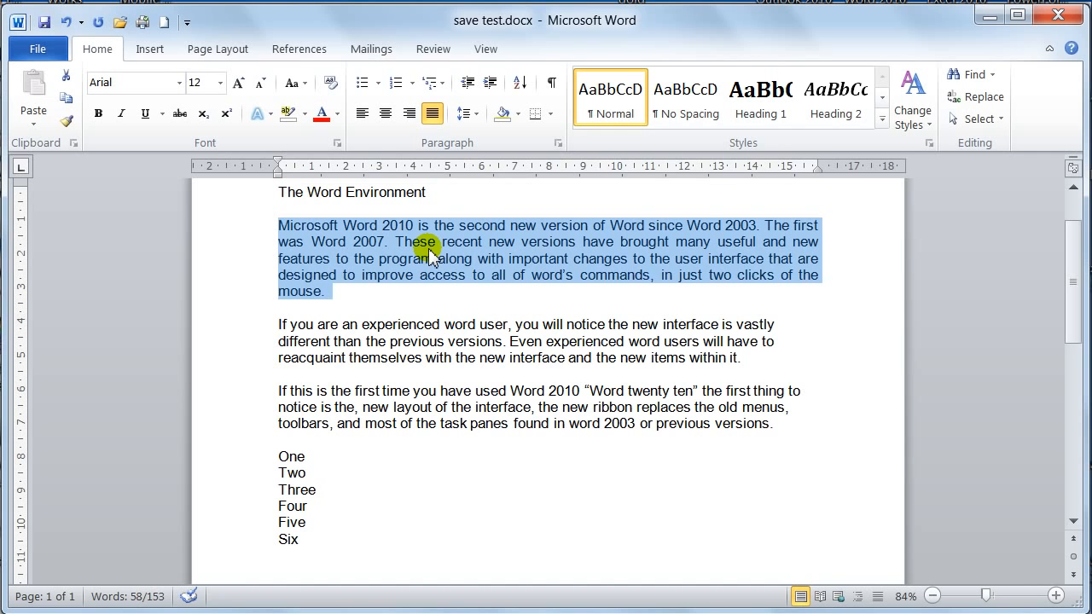
{"action": "key", "text": "ctrl+r"}
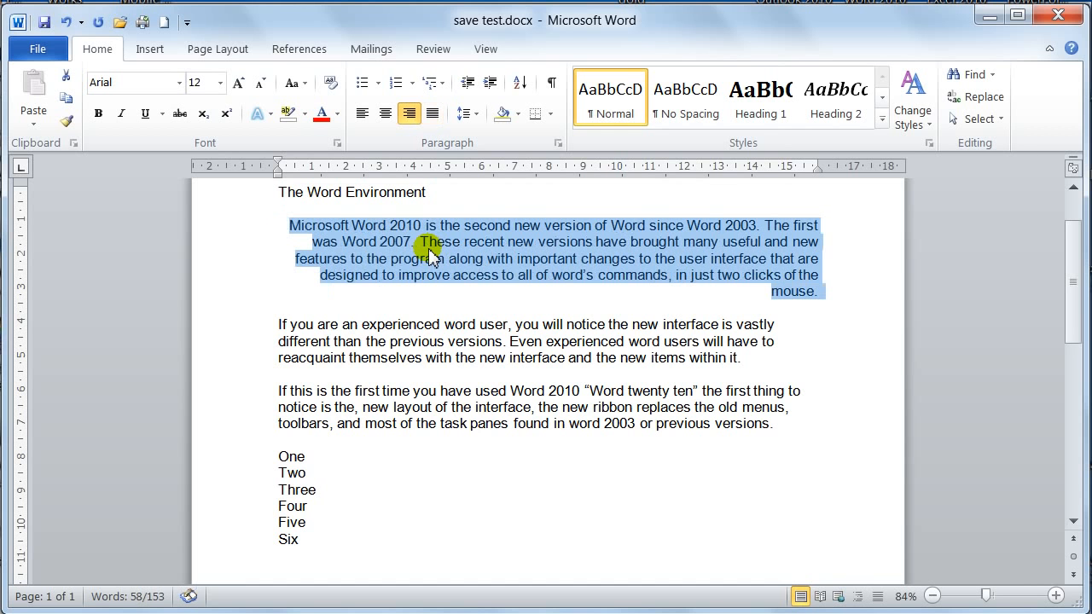
{"action": "key", "text": "ctrl+l"}
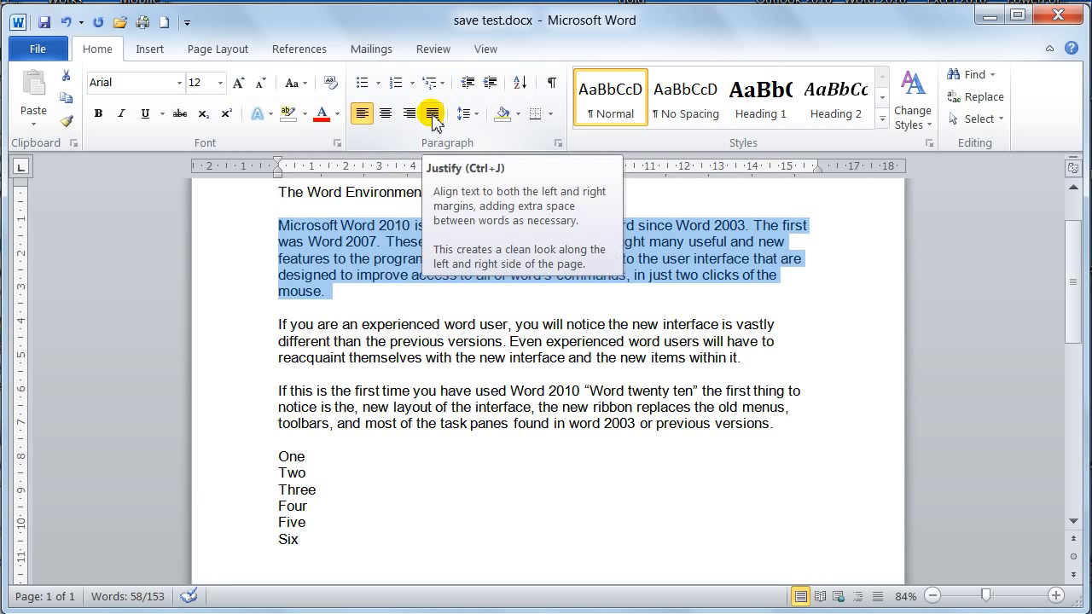
Step: View the line spacing choices in the paragraph settings and close them without applying any change
{"action": "left_click", "coordinate": [478, 117]}
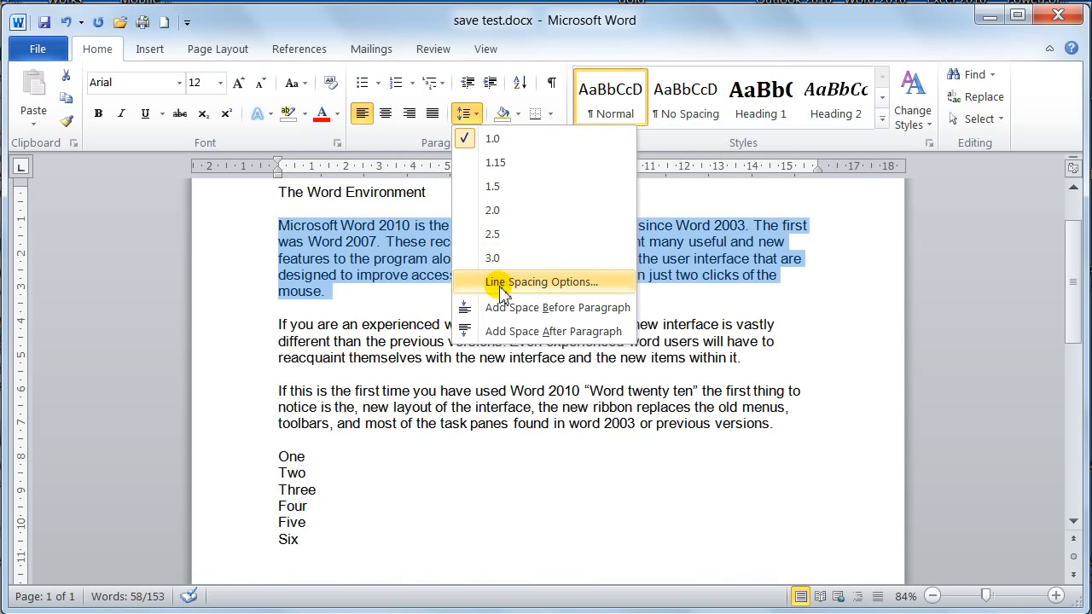
{"action": "left_click", "coordinate": [503, 288]}
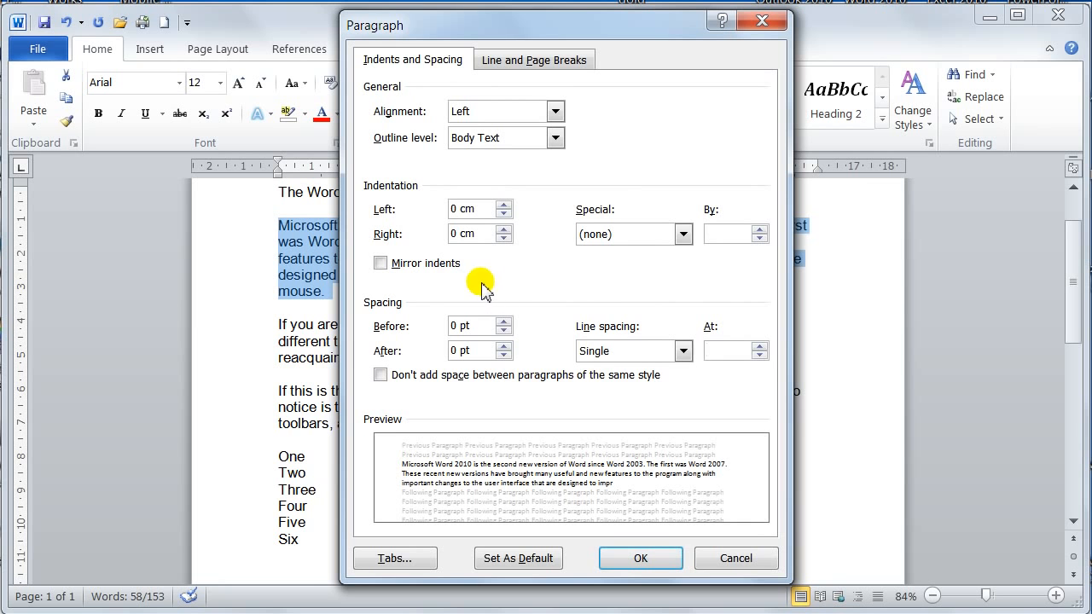
{"action": "left_click", "coordinate": [597, 351]}
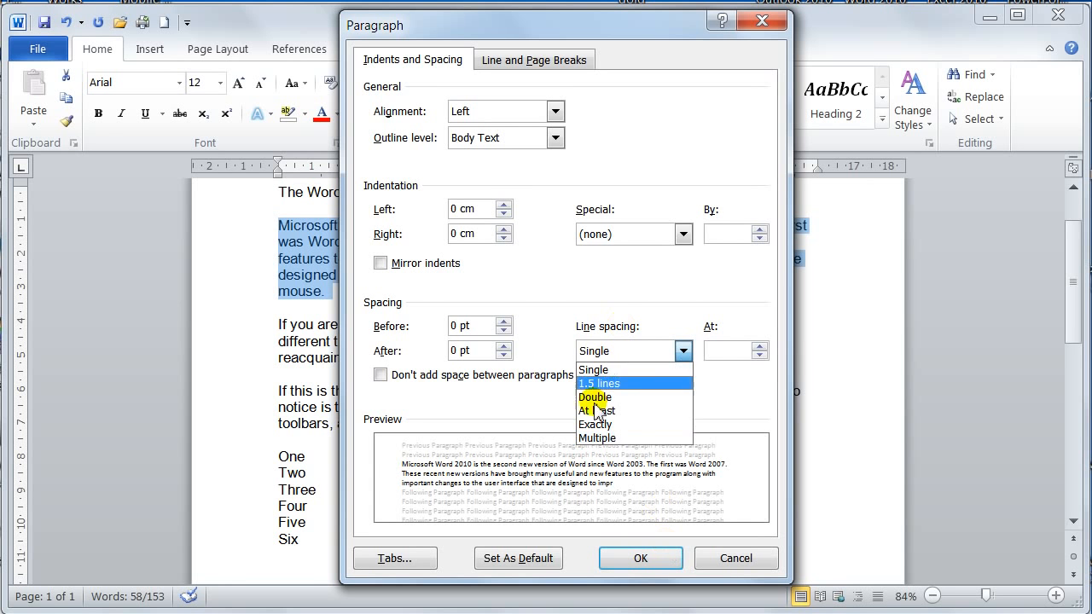
{"action": "left_click", "coordinate": [766, 563]}
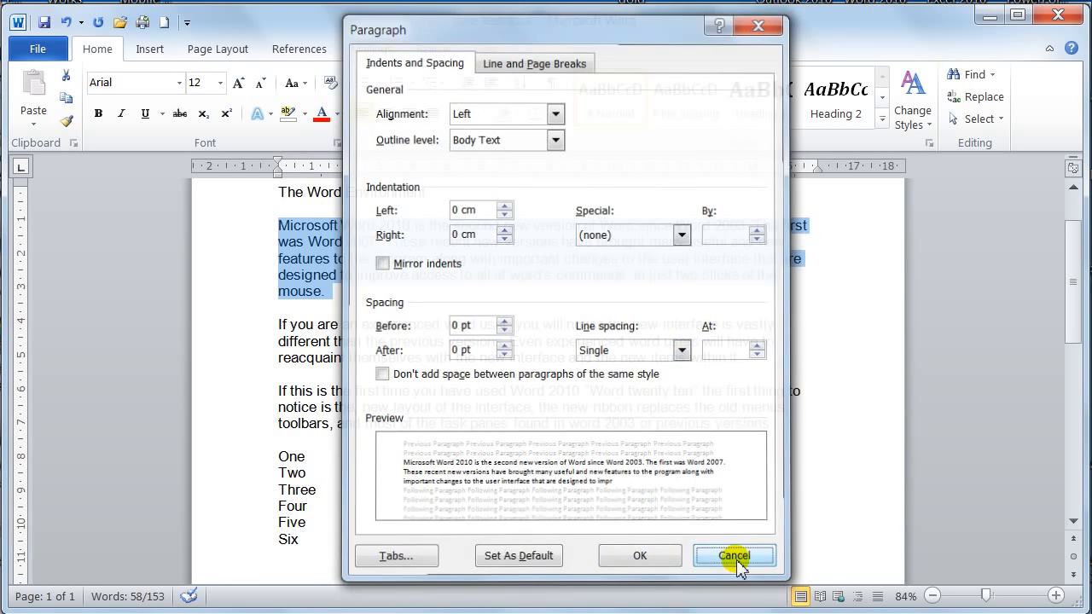
{"action": "left_click", "coordinate": [766, 563]}
Step: Try 3.0 line spacing on the selected paragraph and restore it to 1.0
{"action": "left_click", "coordinate": [465, 114]}
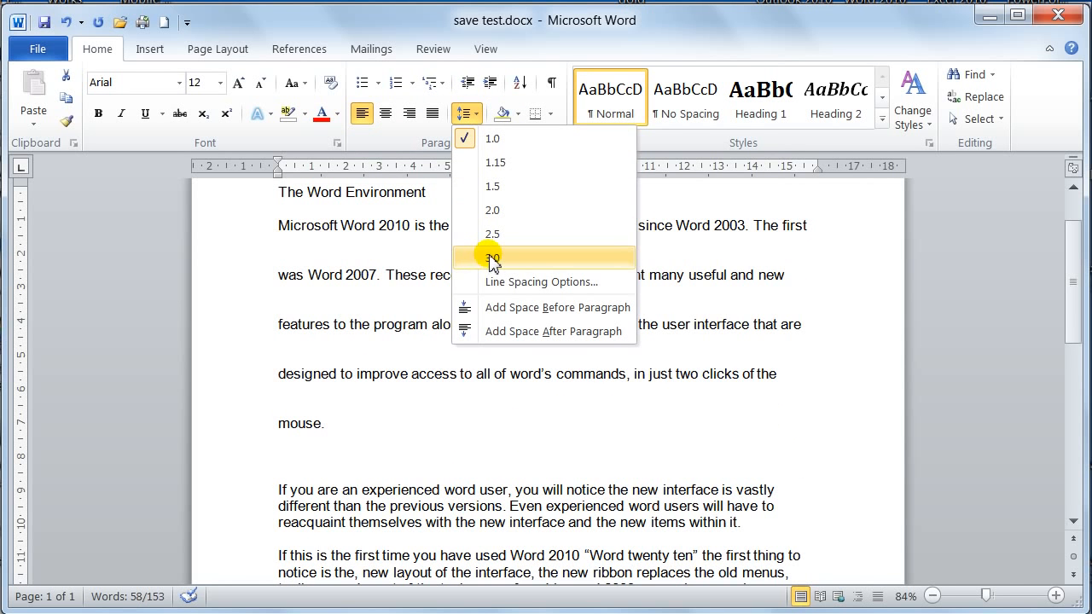
{"action": "left_click", "coordinate": [492, 259]}
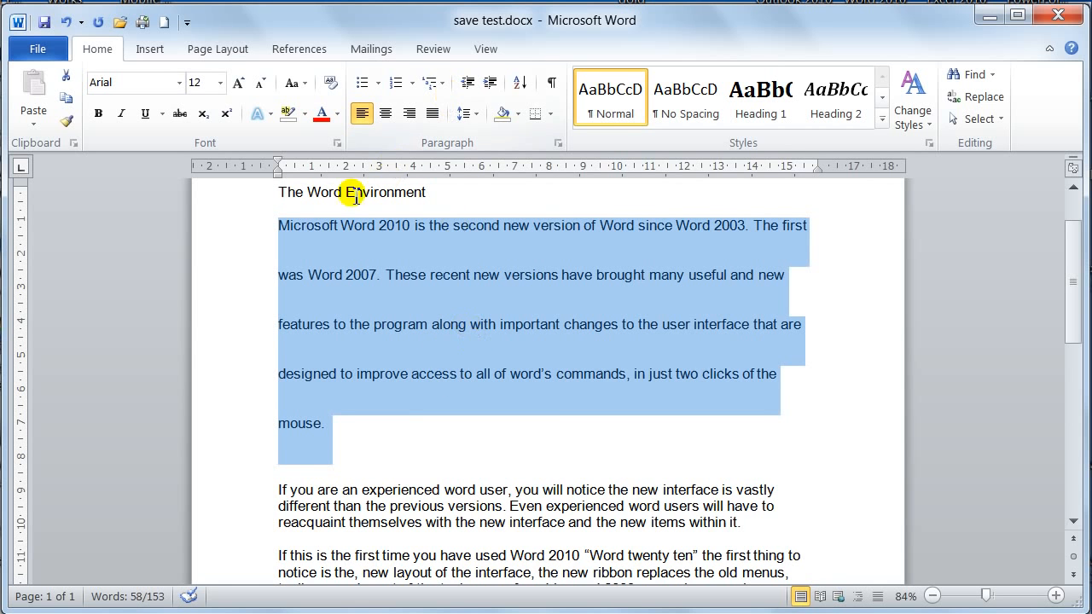
{"action": "left_click", "coordinate": [475, 120]}
{"action": "left_click", "coordinate": [475, 144]}
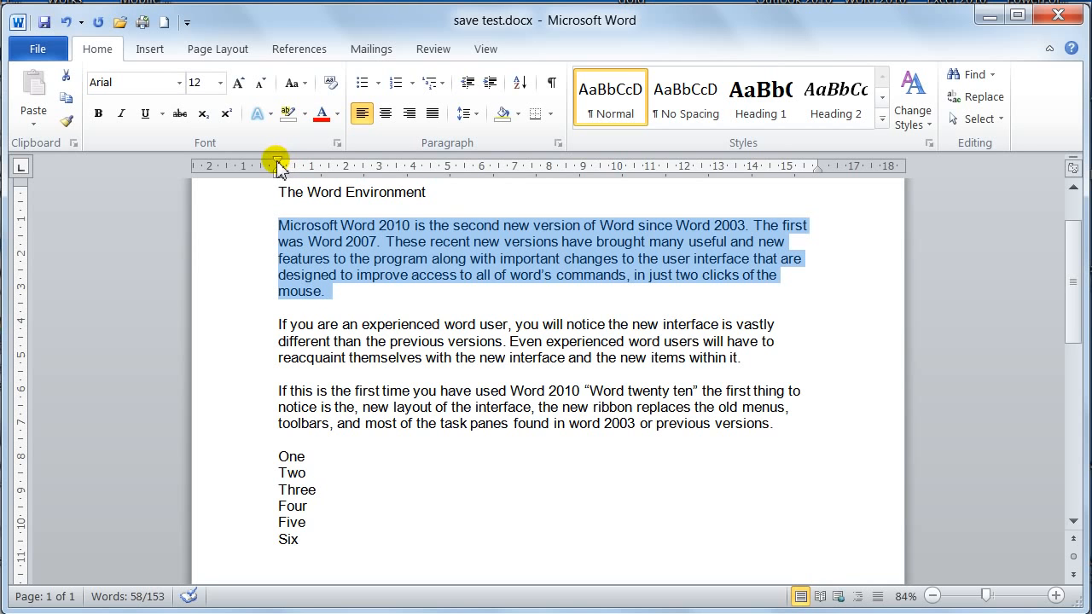
Step: Set the selected paragraph's first-line indent to 2 cm, and try a hanging indent at 5 cm before aligning it with the first line
{"action": "left_click_drag", "start_coordinate": [279, 164], "coordinate": [348, 164]}
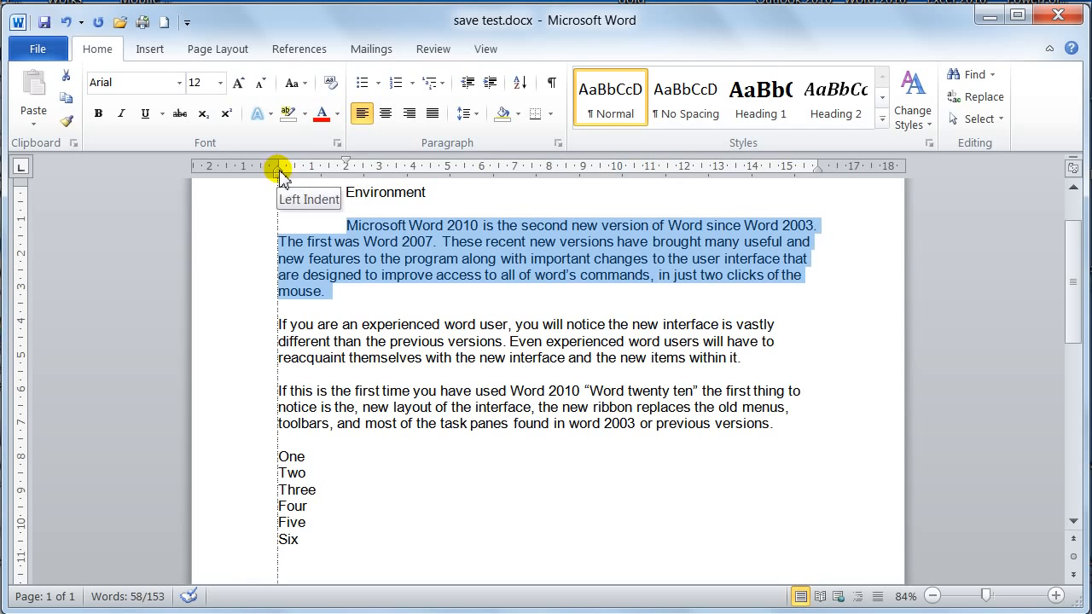
{"action": "left_click_drag", "start_coordinate": [281, 176], "coordinate": [447, 173]}
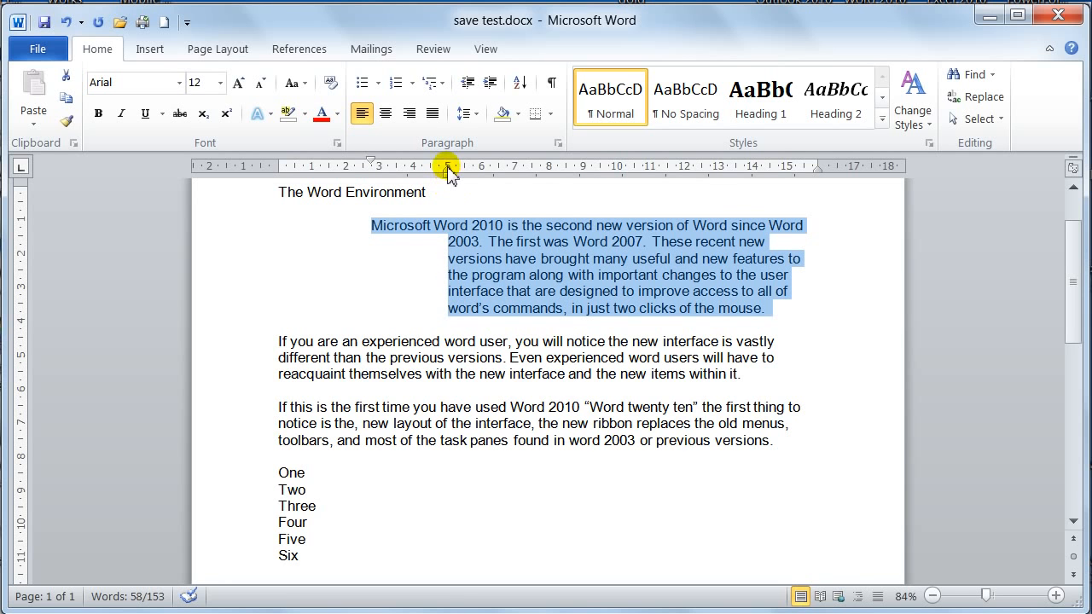
{"action": "left_click_drag", "start_coordinate": [447, 168], "coordinate": [370, 173]}
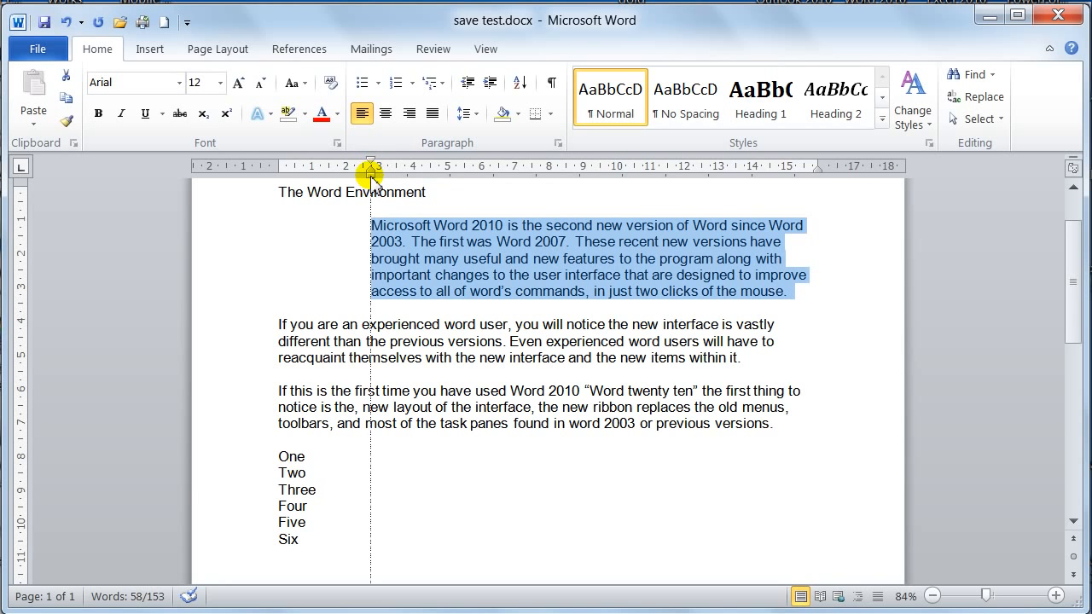
Step: Shift the whole selected paragraph's left indent to 1 cm, 0 cm and 2 cm, and bring it back to 1 cm
{"action": "left_click_drag", "start_coordinate": [372, 174], "coordinate": [312, 174]}
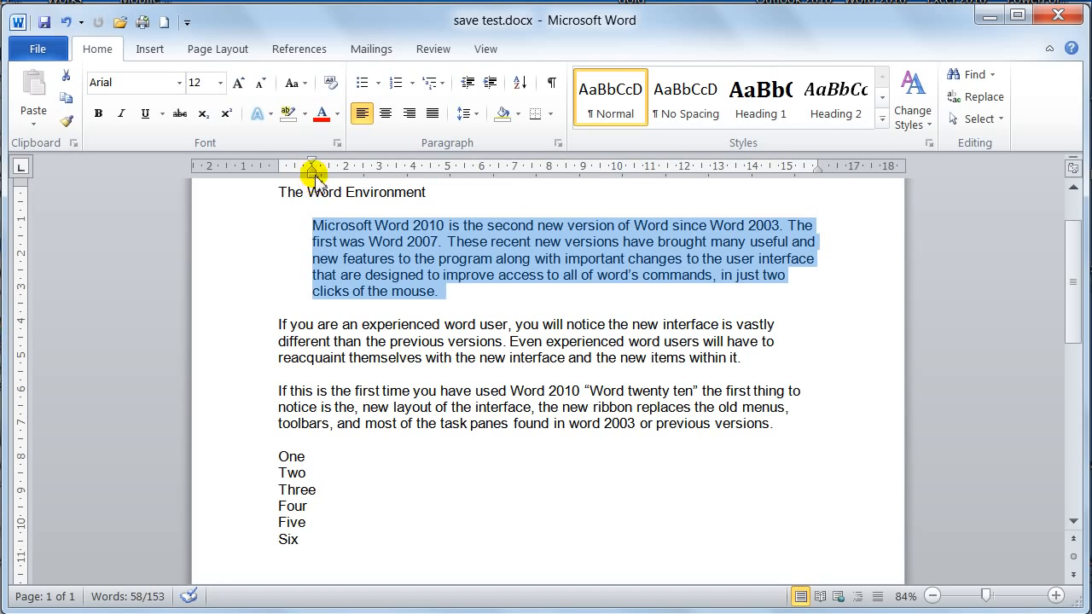
{"action": "left_click_drag", "start_coordinate": [312, 174], "coordinate": [277, 176]}
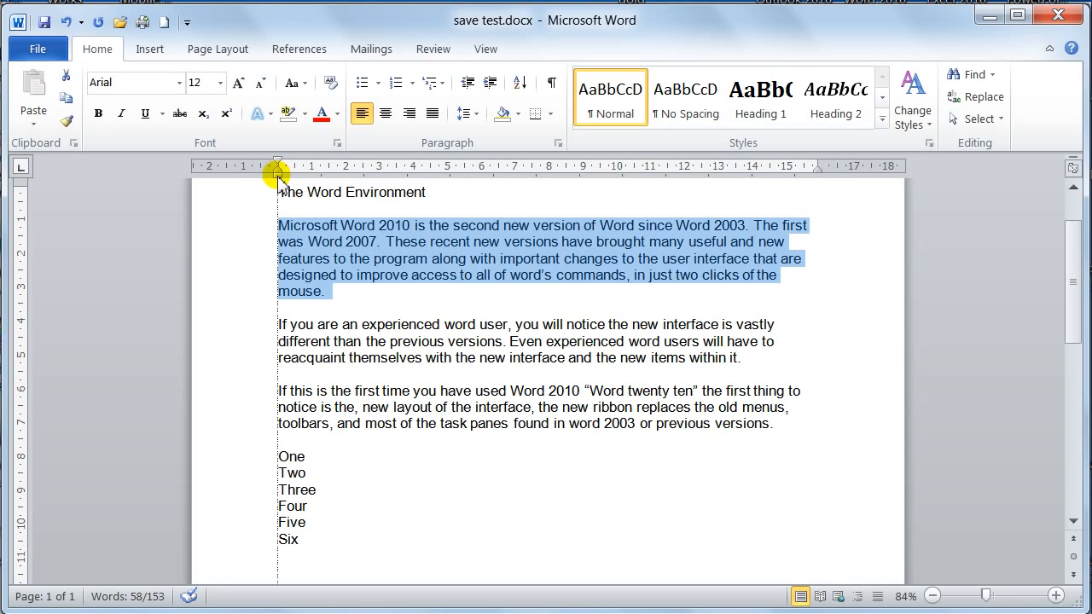
{"action": "left_click_drag", "start_coordinate": [277, 175], "coordinate": [346, 184]}
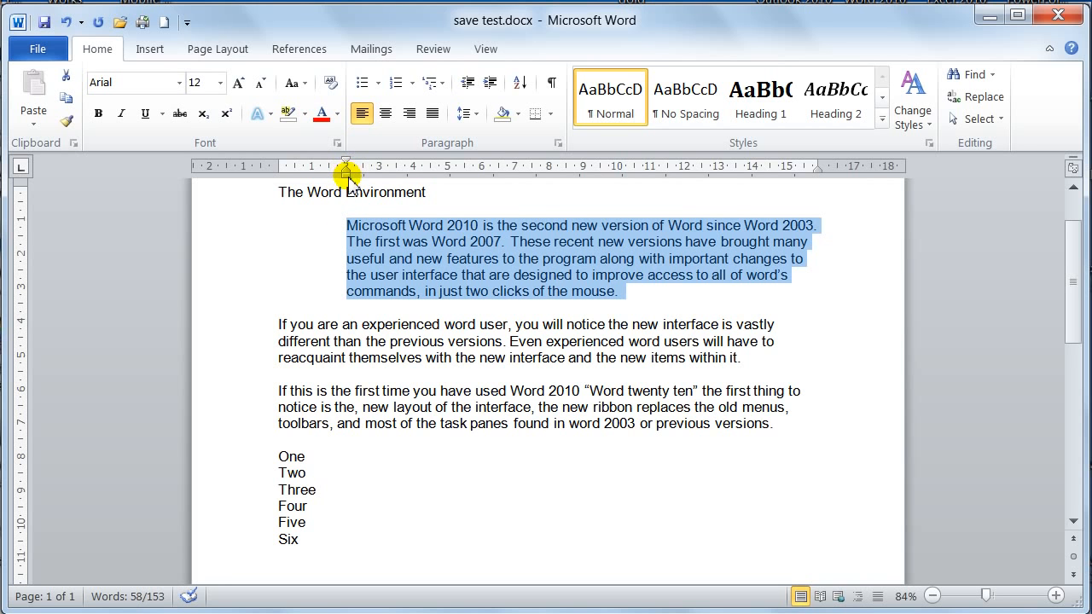
{"action": "left_click_drag", "start_coordinate": [347, 175], "coordinate": [312, 170]}
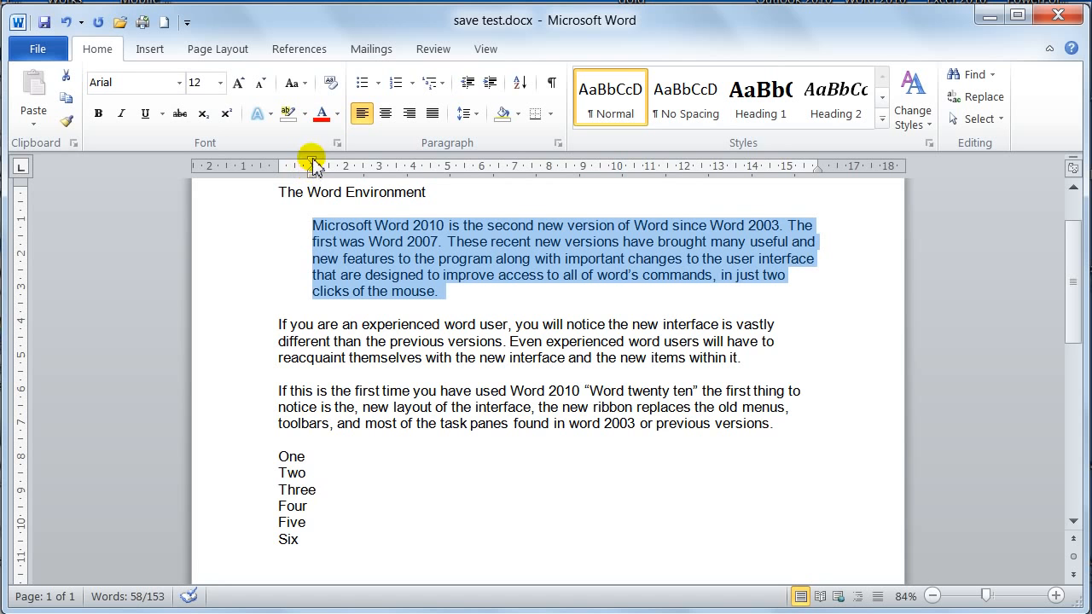
Step: Try first-line indents of 2 cm and 0 cm, and shift the left indent right so all of the paragraph's lines start at 2 cm
{"action": "left_click_drag", "start_coordinate": [313, 163], "coordinate": [346, 168]}
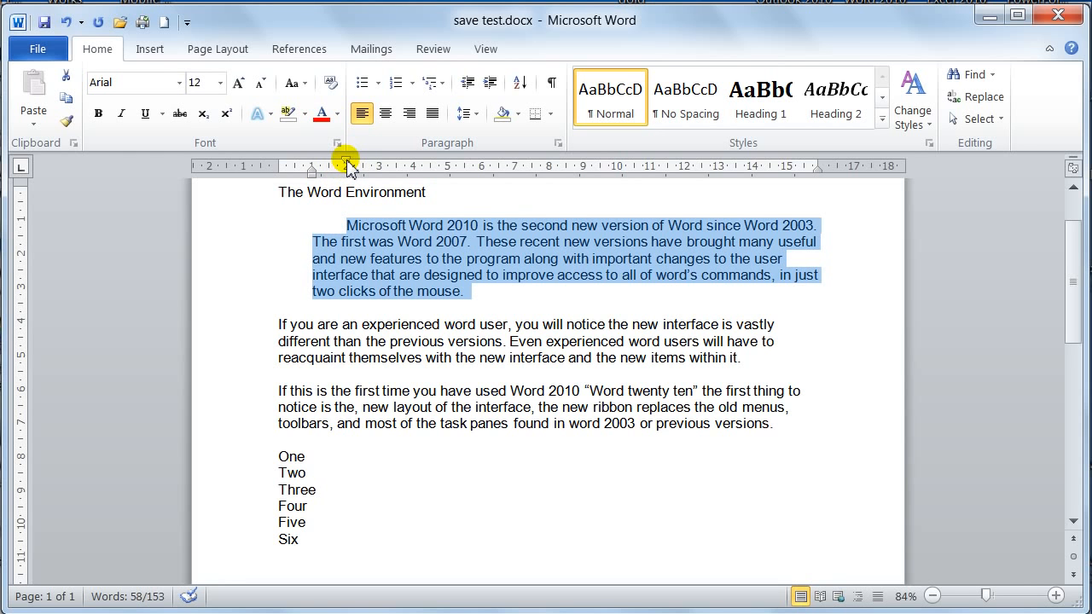
{"action": "left_click_drag", "start_coordinate": [348, 168], "coordinate": [279, 164]}
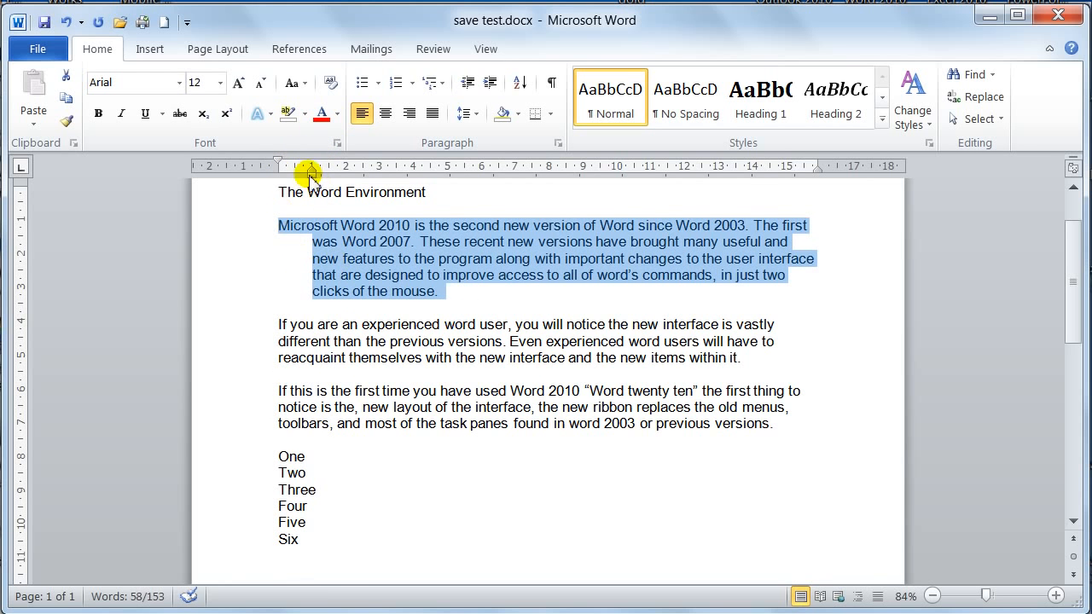
{"action": "left_click_drag", "start_coordinate": [312, 177], "coordinate": [346, 175]}
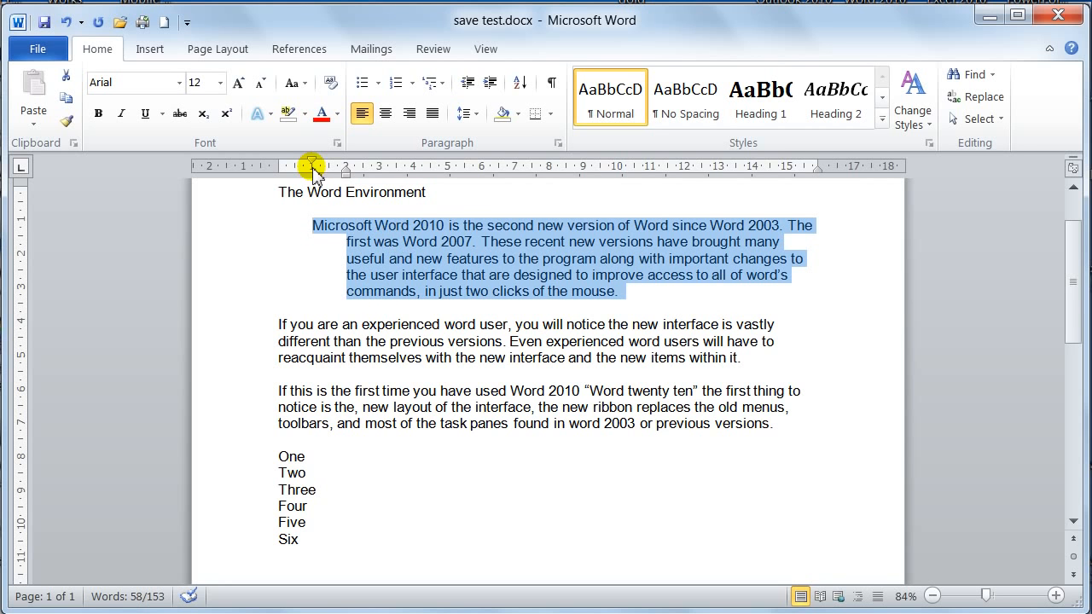
{"action": "left_click_drag", "start_coordinate": [312, 166], "coordinate": [346, 167]}
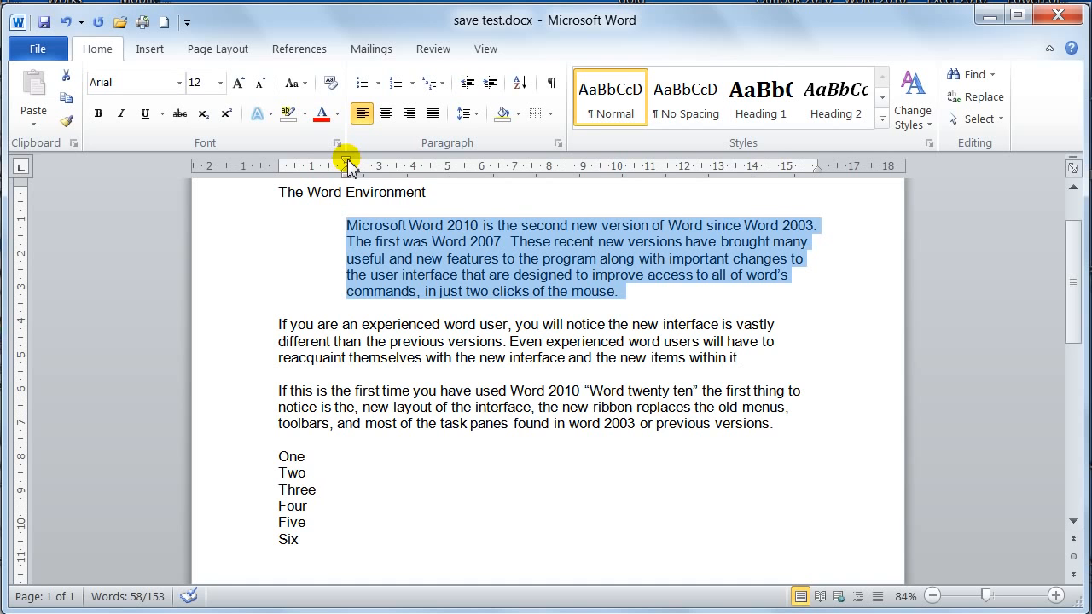
Step: Try a first-line indent at about 3.5 cm with a hanging indent at 5 cm, and reset both indents to 0 cm
{"action": "left_click_drag", "start_coordinate": [348, 165], "coordinate": [394, 165]}
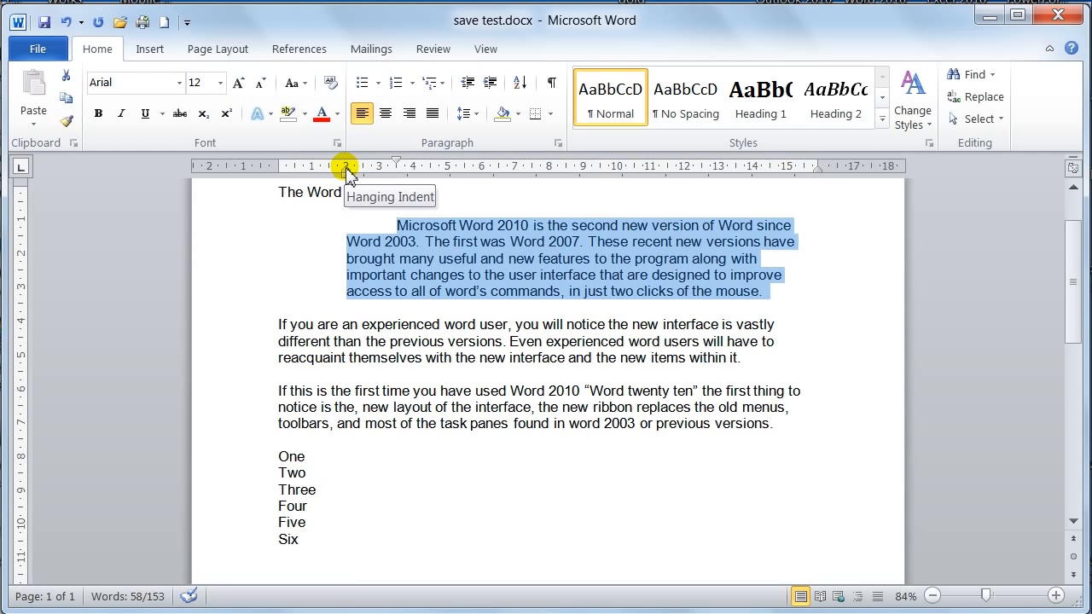
{"action": "left_click_drag", "start_coordinate": [346, 171], "coordinate": [448, 172]}
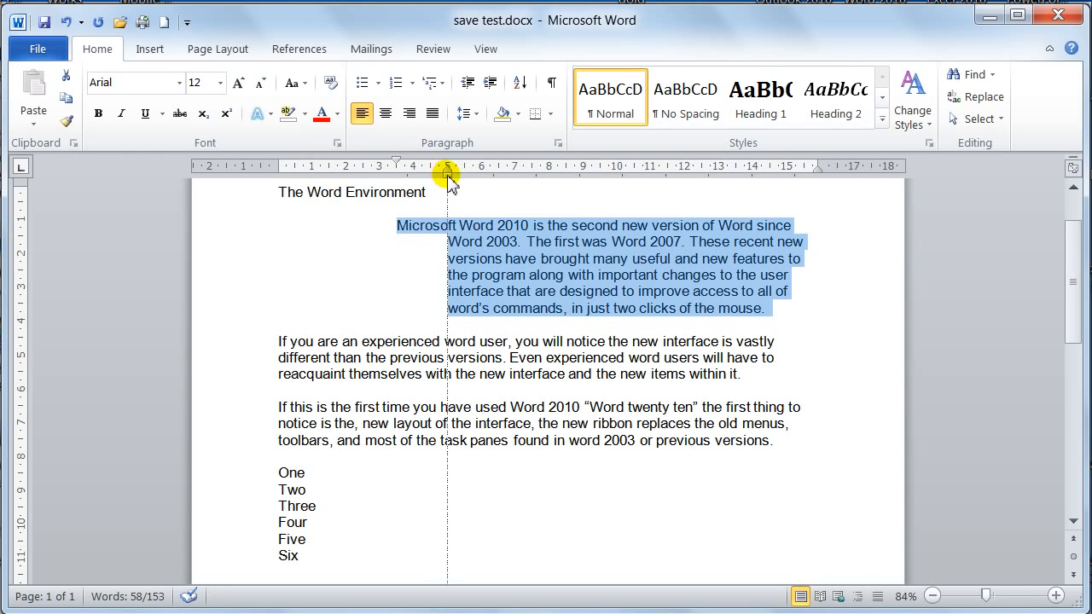
{"action": "mouse_move", "coordinate": [449, 175]}
{"action": "left_mouse_down"}
{"action": "mouse_move", "coordinate": [357, 175]}
{"action": "mouse_move", "coordinate": [333, 162]}
{"action": "mouse_move", "coordinate": [361, 170]}
{"action": "mouse_move", "coordinate": [276, 177]}
{"action": "left_mouse_up"}
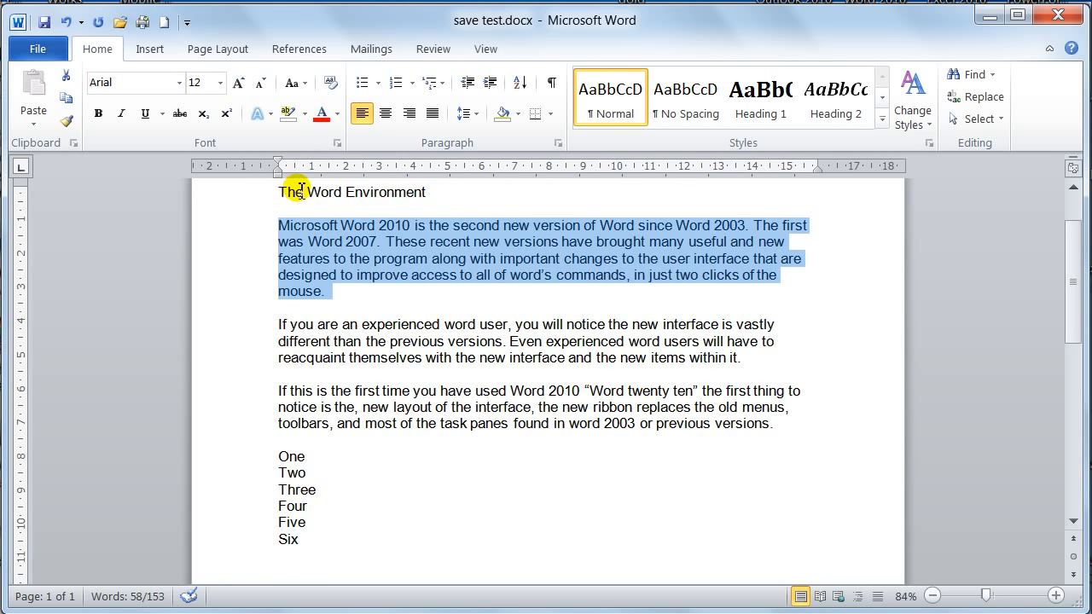
Step: Set the selected paragraph's left indentation to 2.5 cm in the paragraph settings and apply it
{"action": "left_click", "coordinate": [559, 145]}
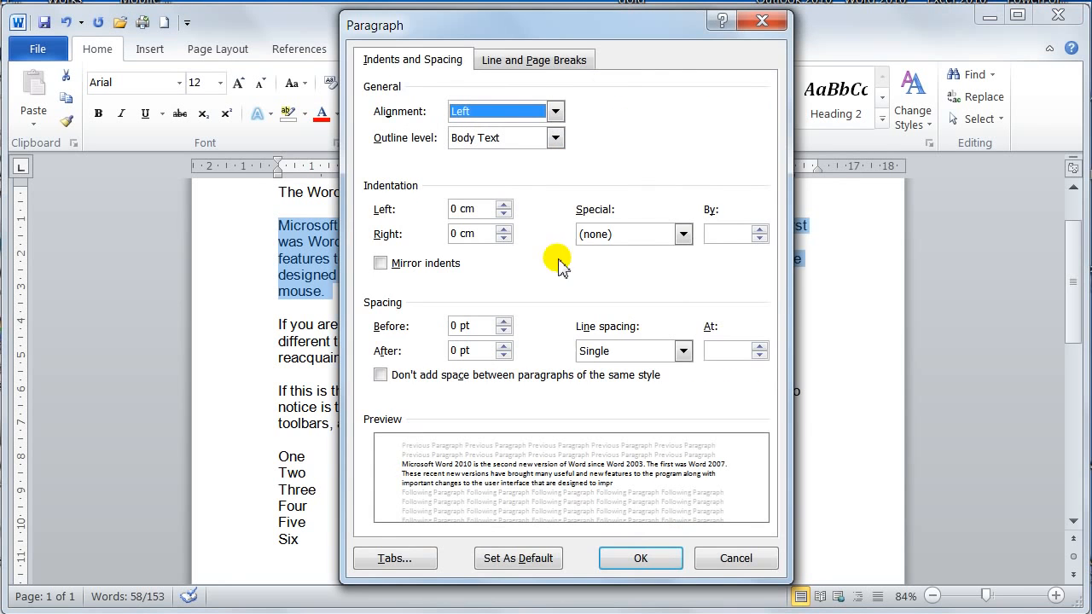
{"action": "left_click", "coordinate": [504, 207]}
{"action": "left_click", "coordinate": [504, 207]}
{"action": "left_click", "coordinate": [504, 207]}
{"action": "left_click", "coordinate": [504, 206]}
{"action": "left_click", "coordinate": [504, 207]}
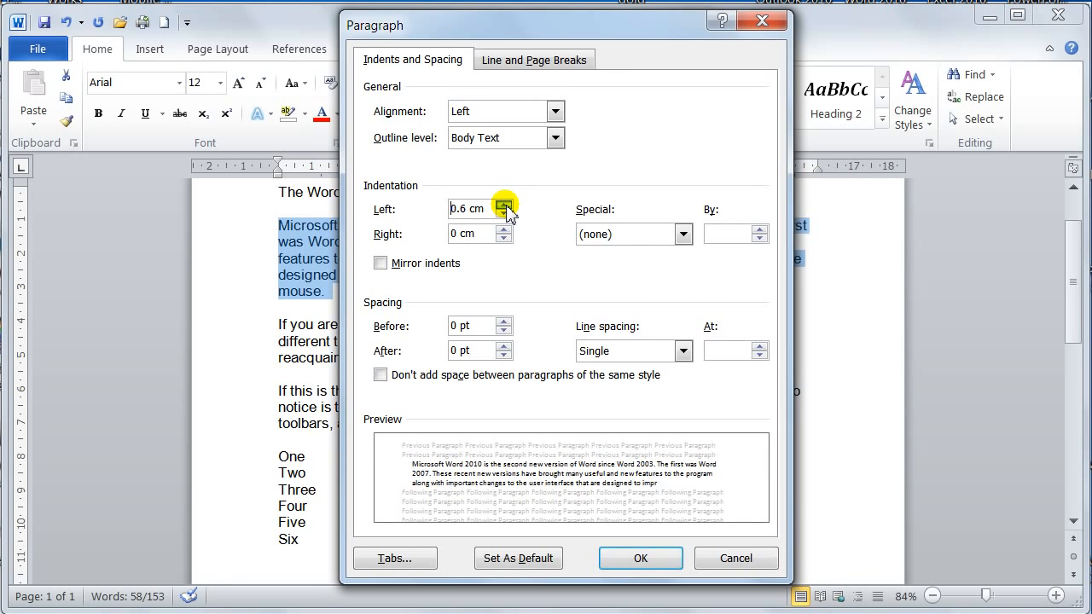
{"action": "left_click", "coordinate": [504, 206]}
{"action": "left_click", "coordinate": [504, 206]}
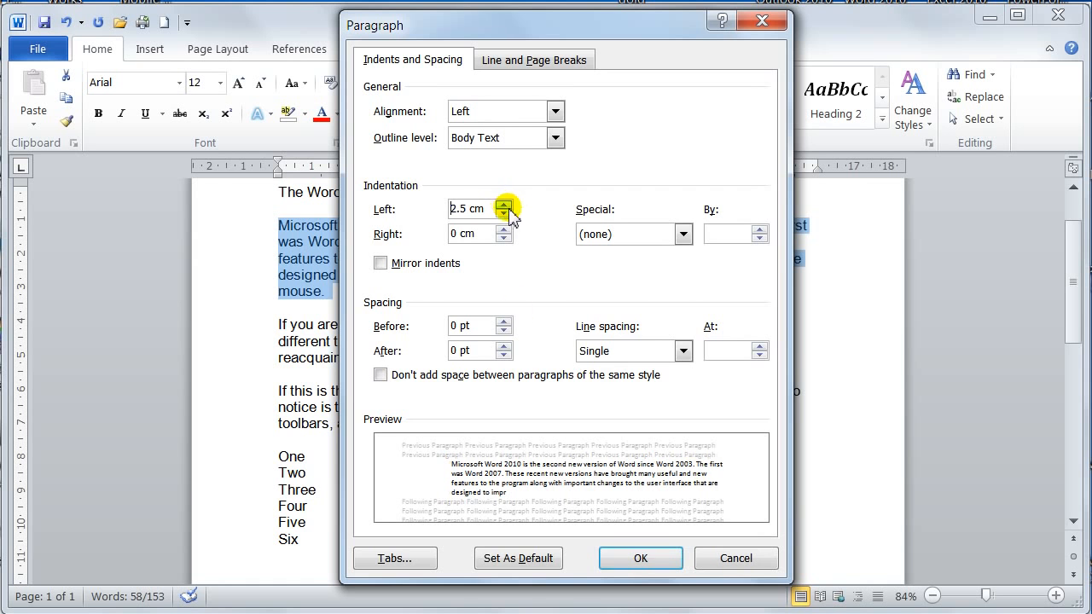
{"action": "left_click", "coordinate": [636, 562]}
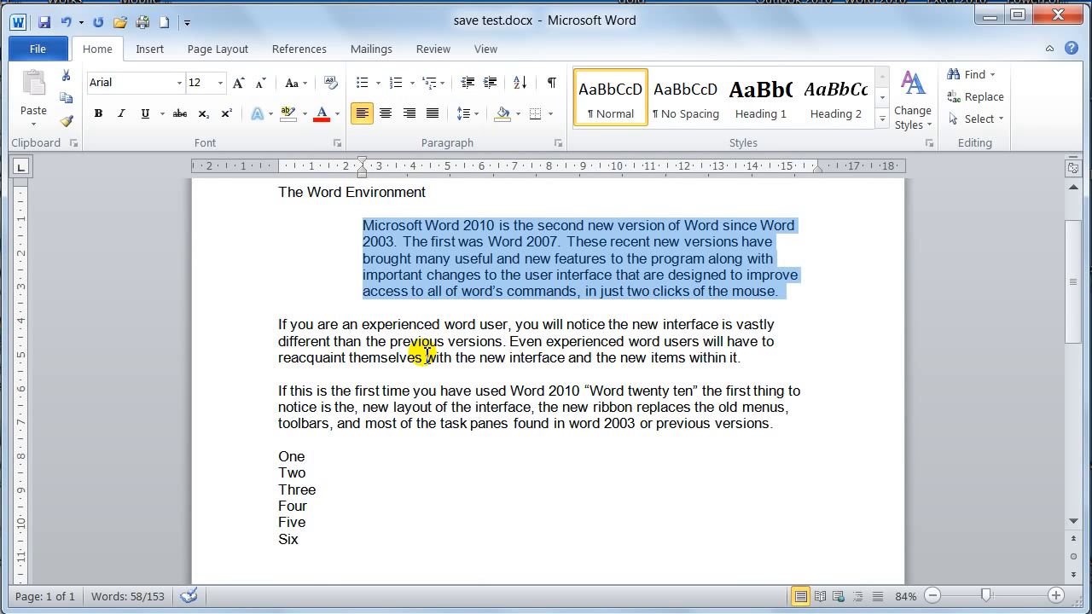
Step: Give the selected paragraph a hanging indent of 1.27 cm with a left indentation of 1 cm in the paragraph settings and apply it
{"action": "left_click", "coordinate": [558, 142]}
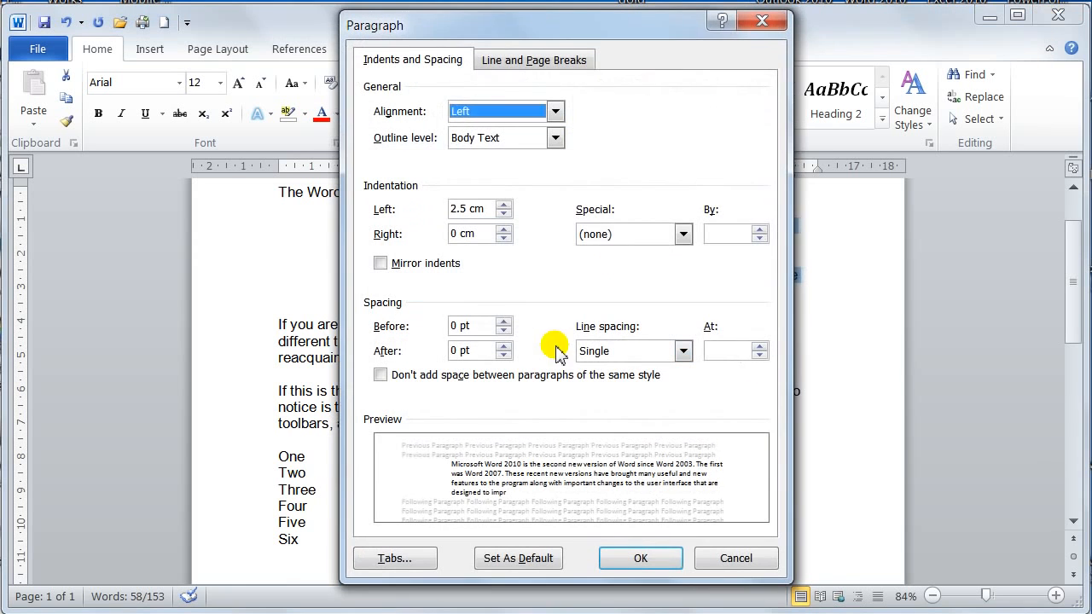
{"action": "left_click", "coordinate": [614, 234]}
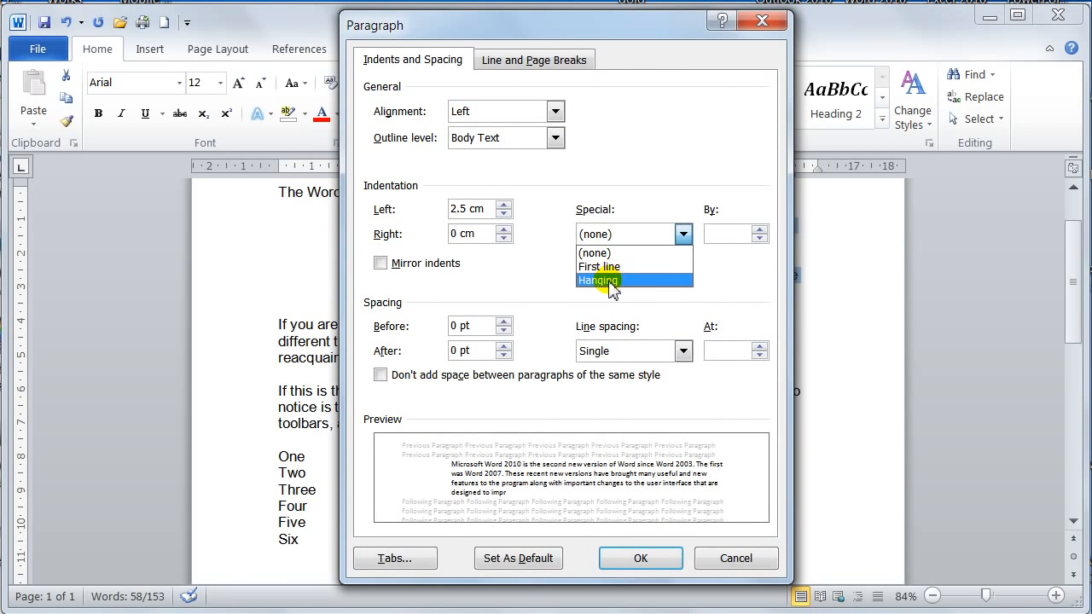
{"action": "left_click", "coordinate": [609, 282]}
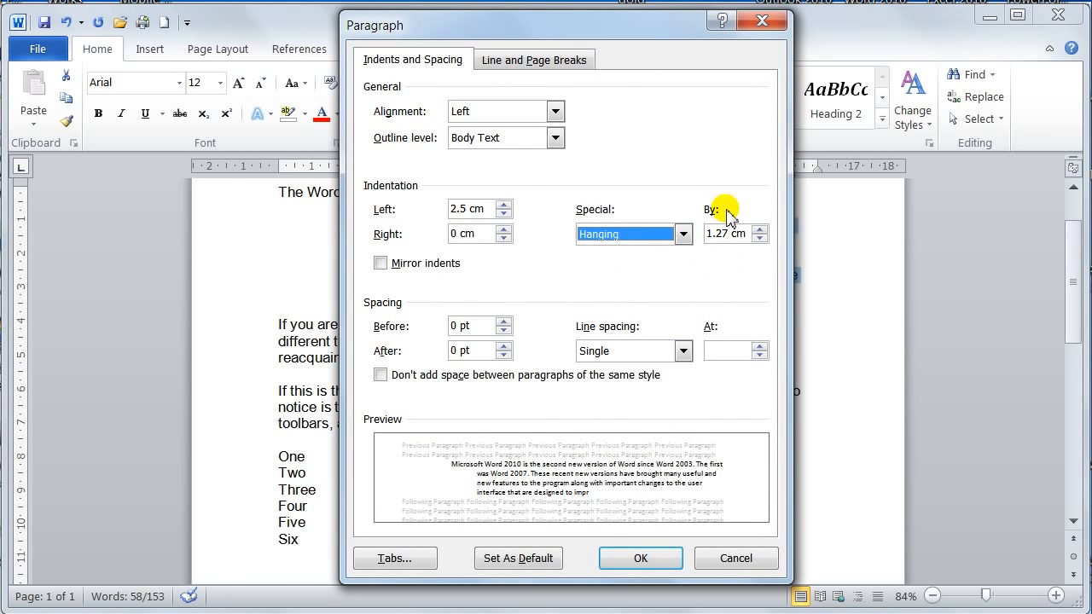
{"action": "left_click", "coordinate": [503, 214]}
{"action": "left_click", "coordinate": [503, 213]}
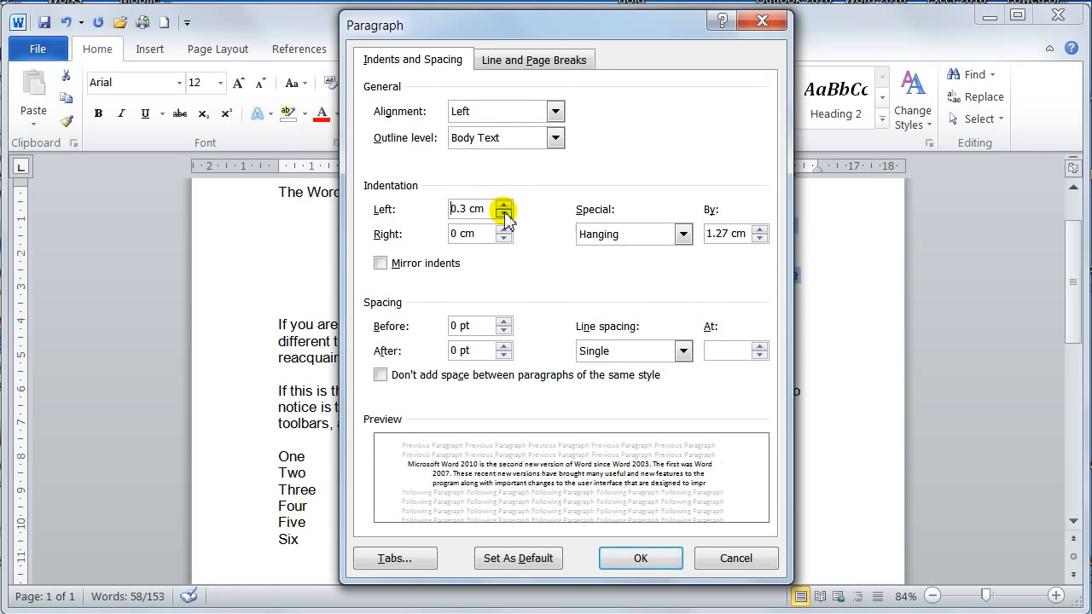
{"action": "left_click", "coordinate": [504, 205]}
{"action": "left_click", "coordinate": [504, 205]}
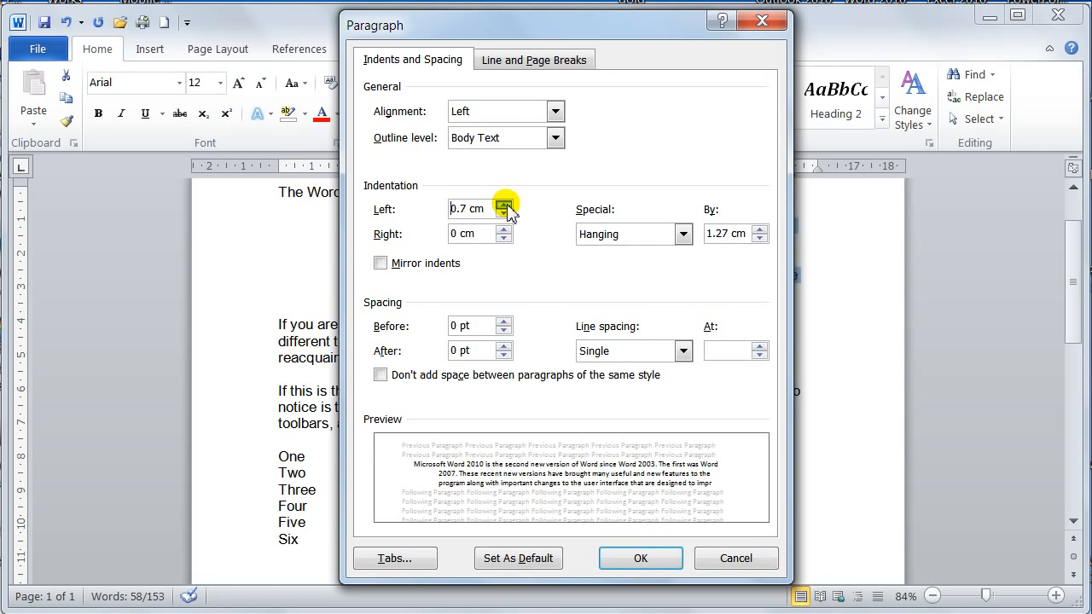
{"action": "left_click", "coordinate": [504, 214]}
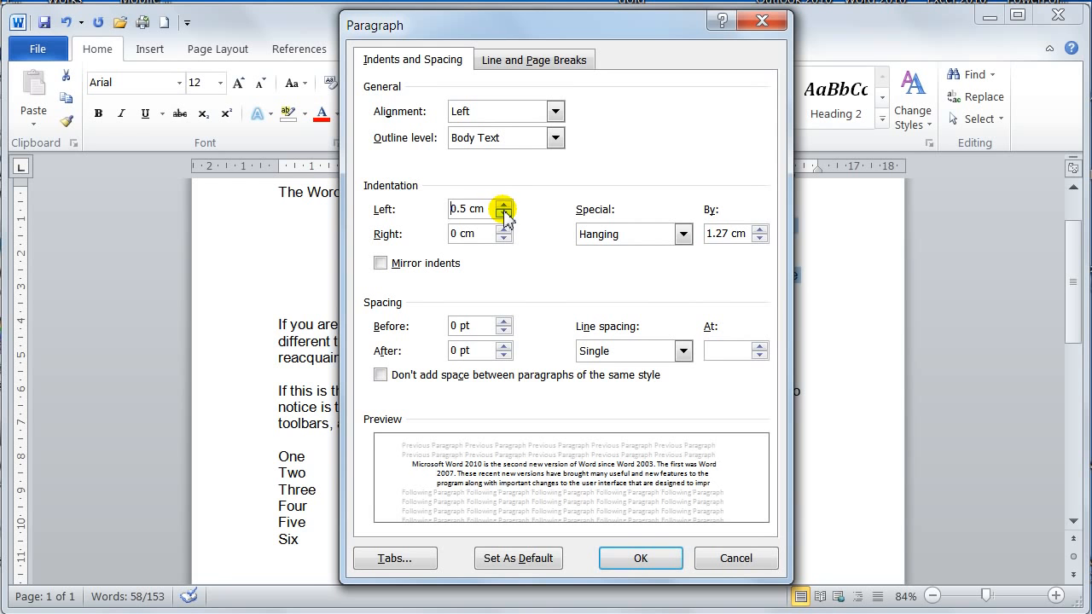
{"action": "left_click", "coordinate": [505, 206]}
{"action": "left_click", "coordinate": [505, 205]}
{"action": "left_click", "coordinate": [504, 205]}
{"action": "left_click", "coordinate": [504, 206]}
{"action": "left_click", "coordinate": [504, 205]}
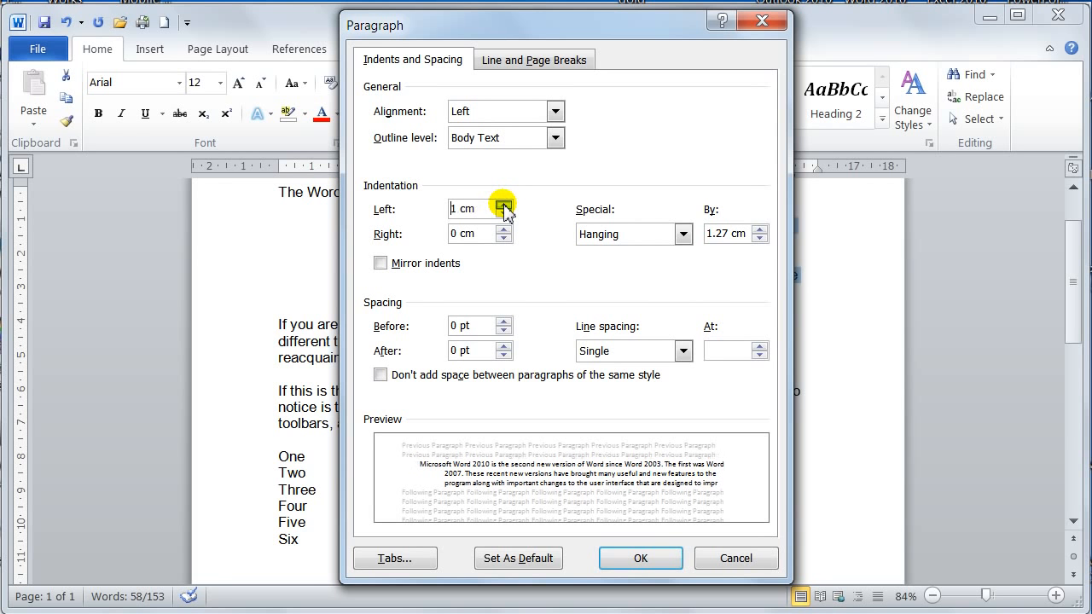
{"action": "left_click", "coordinate": [650, 559]}
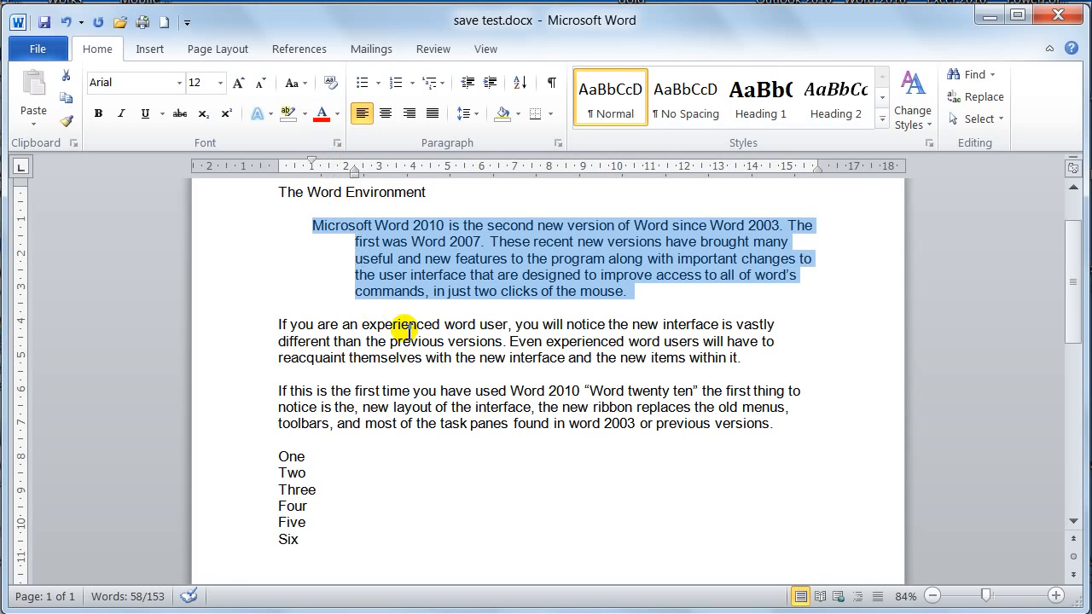
Step: Apply a 1.27 cm first-line indent to the selected paragraph, and reset its first-line and left indents to 0 cm on the ruler
{"action": "left_click", "coordinate": [559, 145]}
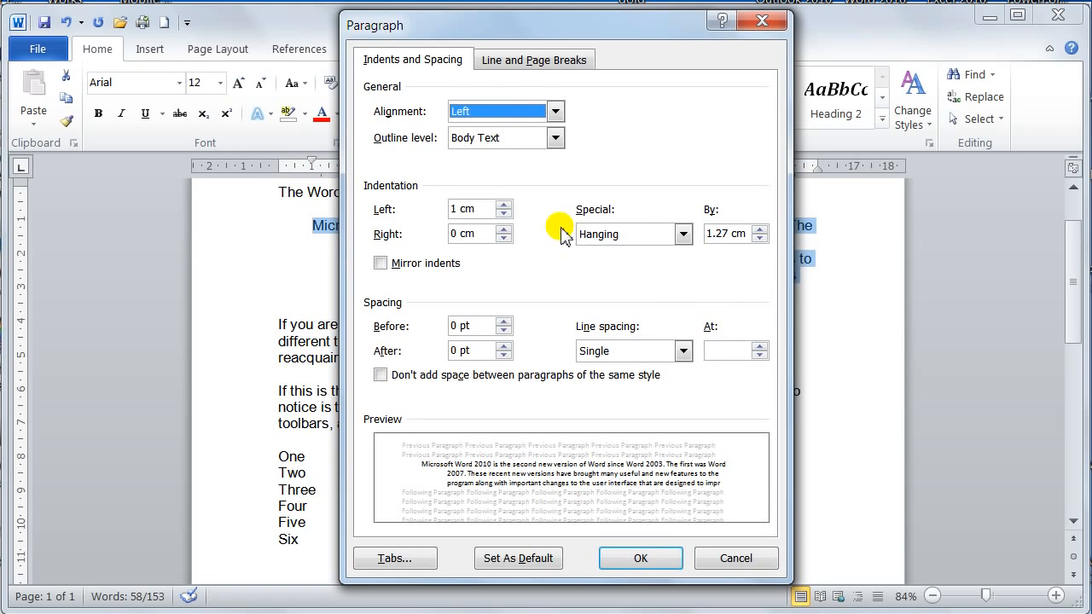
{"action": "left_click", "coordinate": [623, 243]}
{"action": "left_click", "coordinate": [619, 265]}
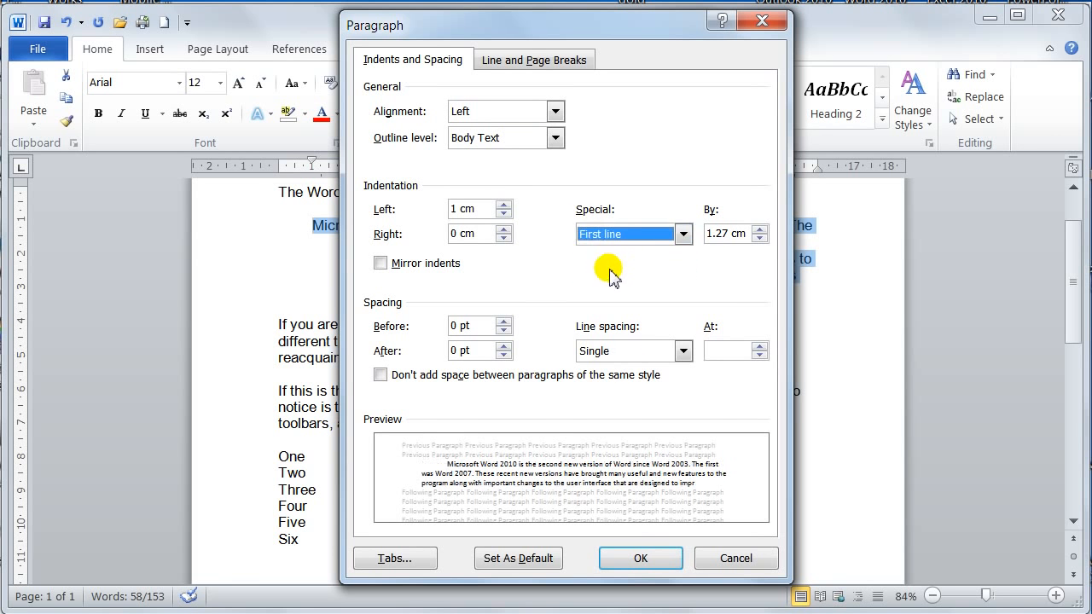
{"action": "left_click", "coordinate": [639, 557]}
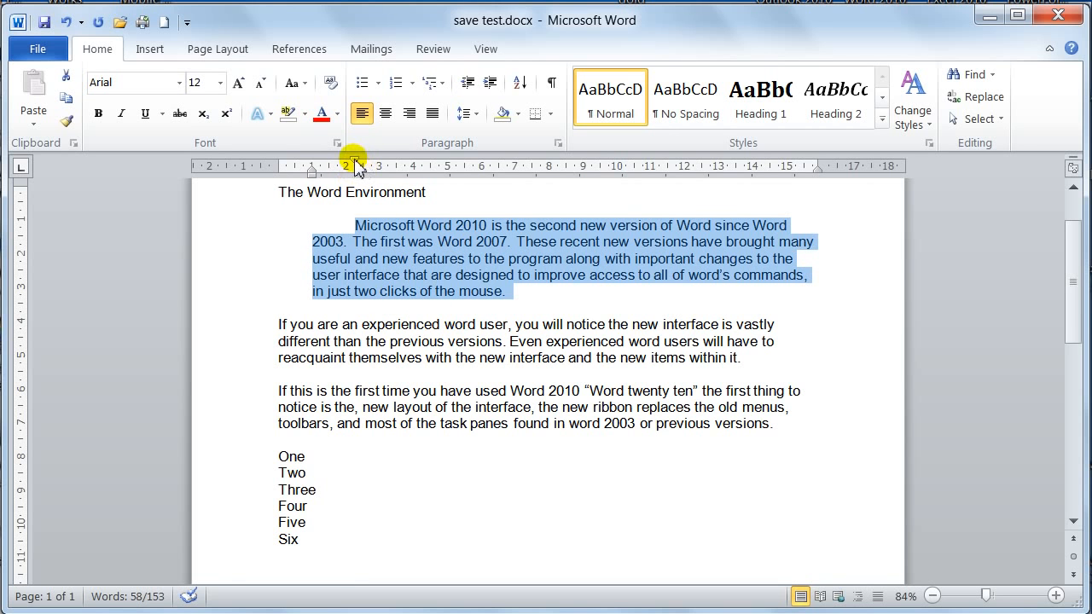
{"action": "mouse_move", "coordinate": [354, 165]}
{"action": "left_mouse_down"}
{"action": "mouse_move", "coordinate": [307, 166]}
{"action": "mouse_move", "coordinate": [347, 181]}
{"action": "mouse_move", "coordinate": [311, 179]}
{"action": "left_mouse_up"}
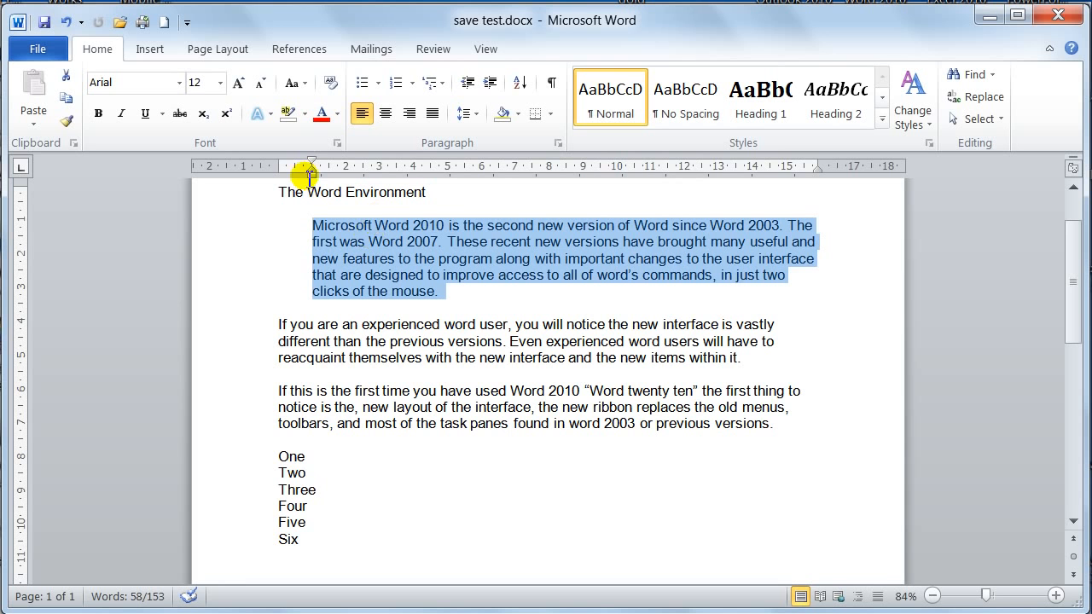
{"action": "left_click_drag", "start_coordinate": [313, 172], "coordinate": [278, 168]}
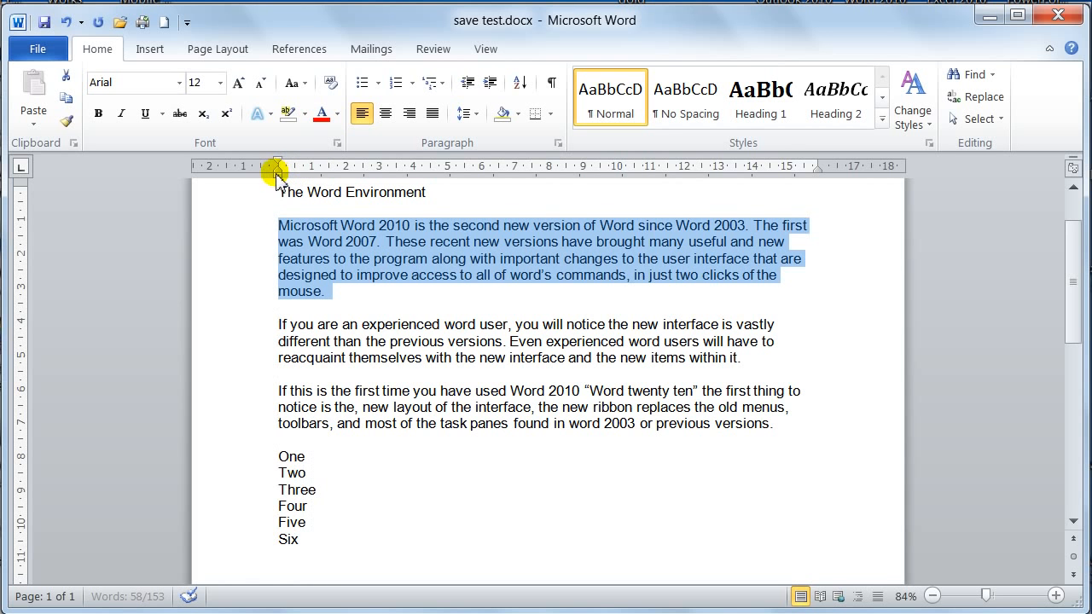
Step: Review the line spacing options in the selected paragraph's settings, keeping Single
{"action": "left_click", "coordinate": [557, 142]}
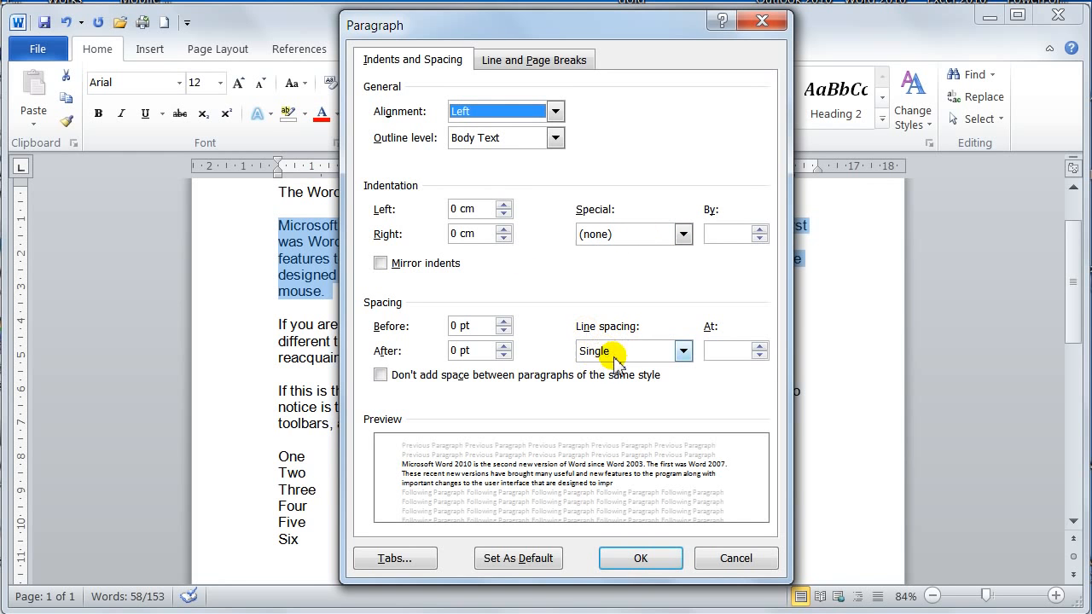
{"action": "left_click", "coordinate": [682, 350]}
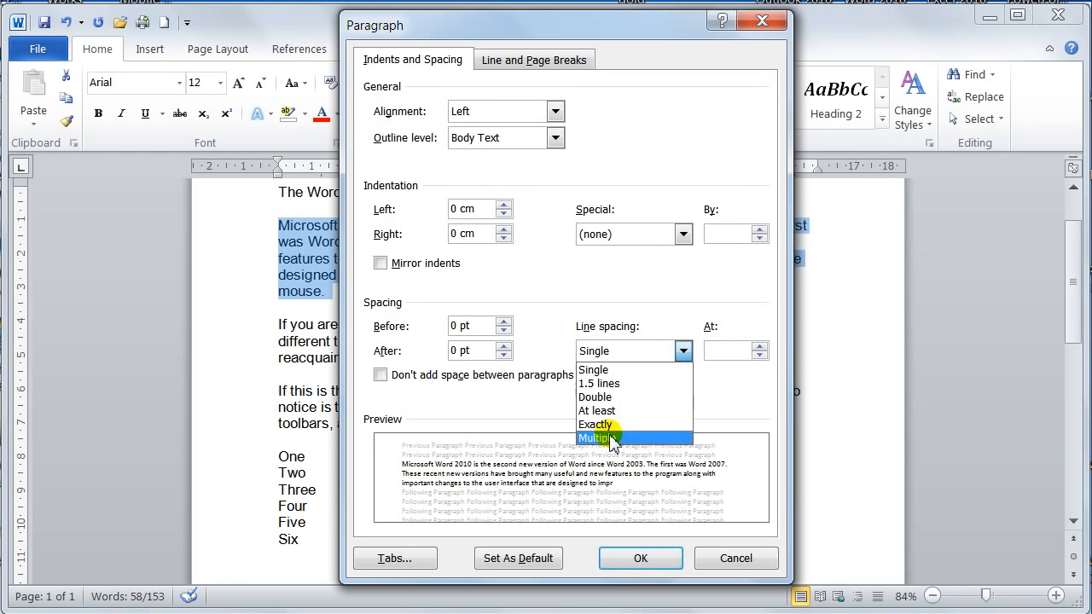
{"action": "left_click", "coordinate": [683, 352]}
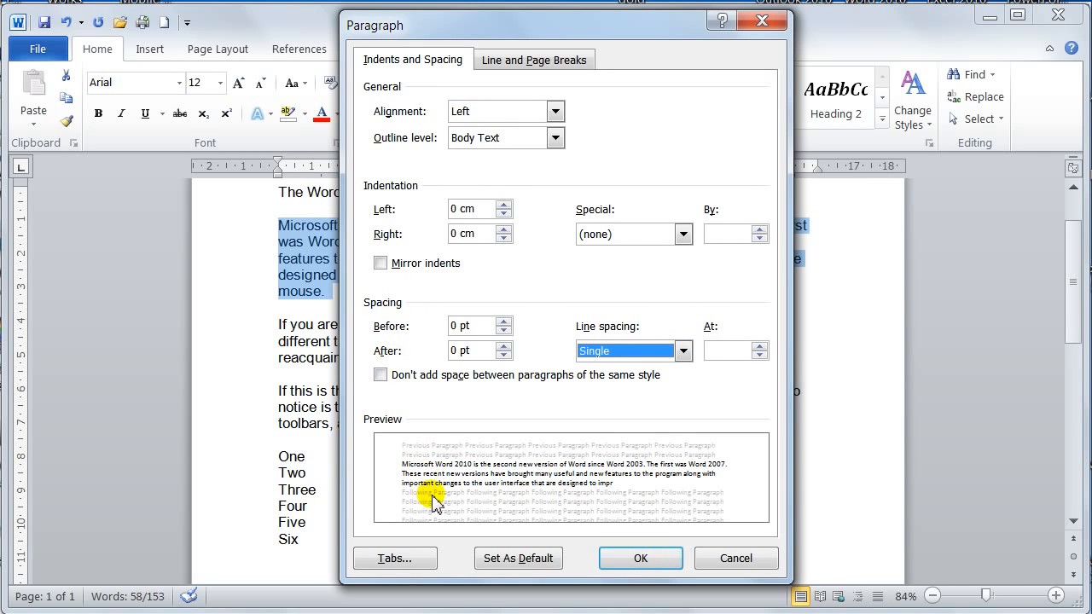
Step: Try larger spacing before the selected paragraph, up to 54 pt, and apply a spacing before of 12 pt
{"action": "left_click", "coordinate": [503, 332]}
{"action": "left_click", "coordinate": [505, 323]}
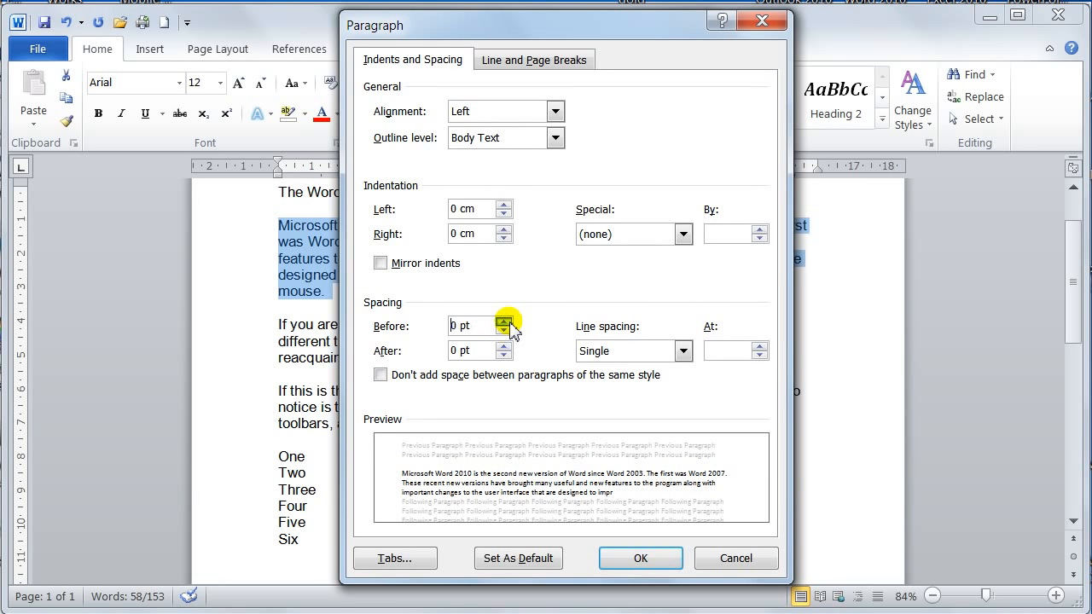
{"action": "left_click", "coordinate": [504, 323]}
{"action": "left_click", "coordinate": [504, 323]}
{"action": "left_click", "coordinate": [505, 323]}
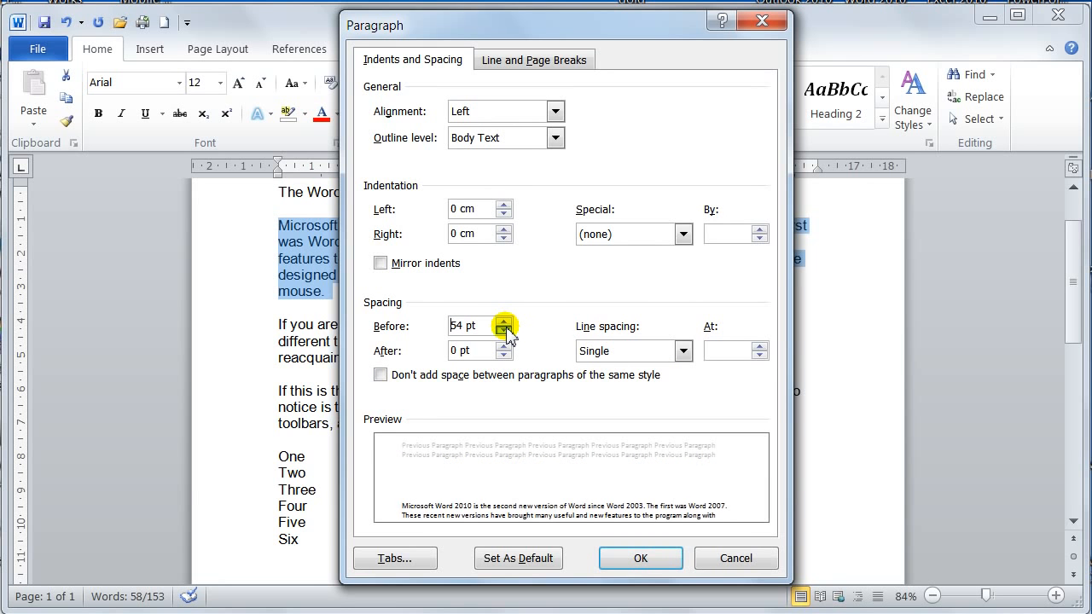
{"action": "left_click", "coordinate": [504, 323]}
{"action": "left_click", "coordinate": [504, 331]}
{"action": "left_click", "coordinate": [504, 331]}
{"action": "left_click", "coordinate": [504, 331]}
{"action": "left_click", "coordinate": [504, 331]}
{"action": "left_click", "coordinate": [504, 330]}
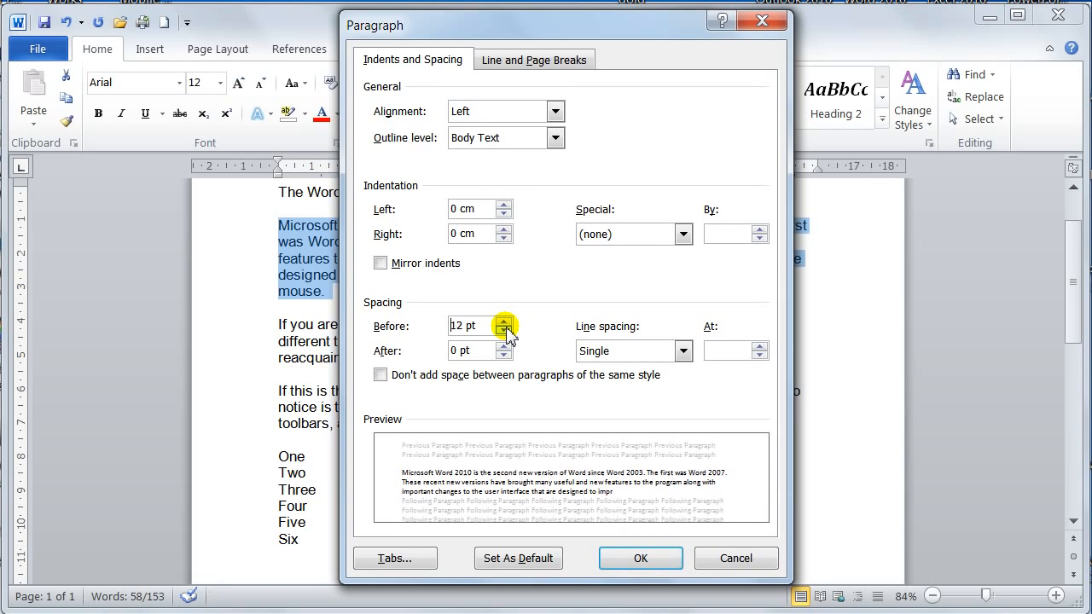
{"action": "left_click", "coordinate": [505, 331]}
{"action": "left_click", "coordinate": [504, 322]}
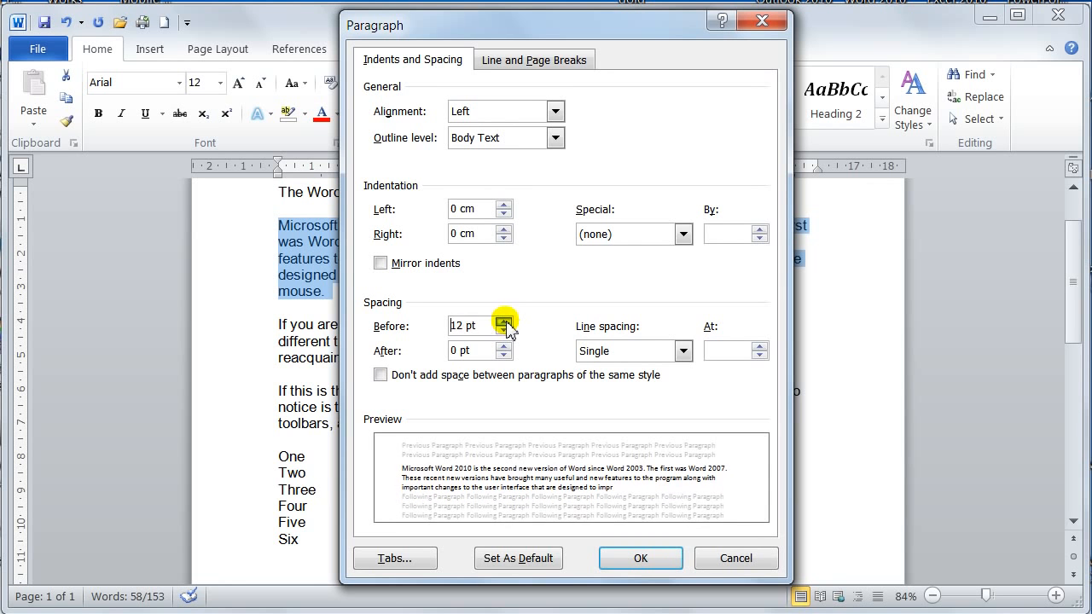
{"action": "left_click", "coordinate": [455, 327]}
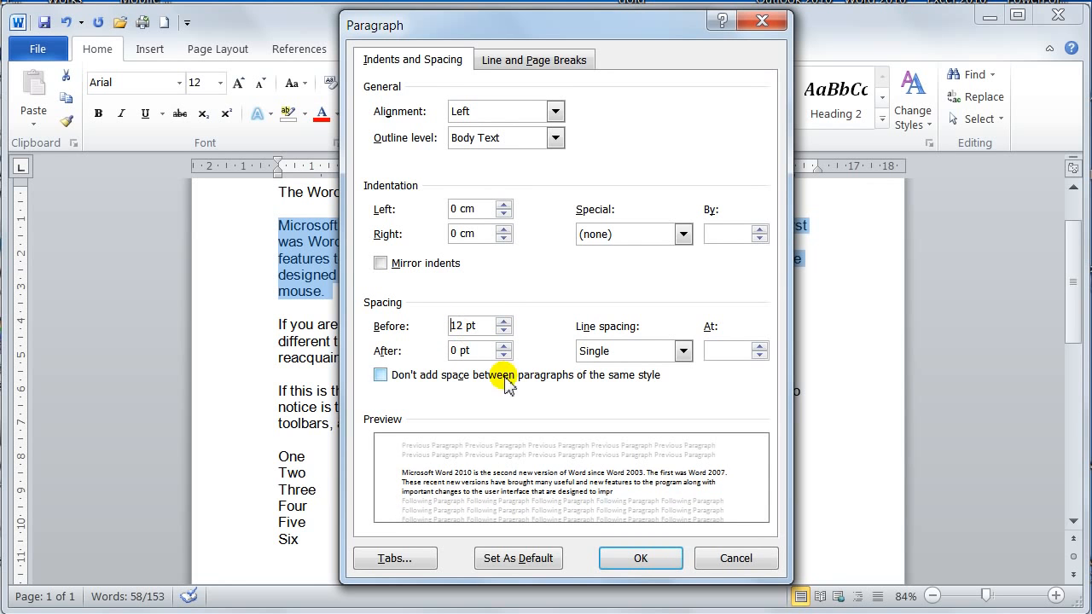
{"action": "left_click", "coordinate": [628, 558]}
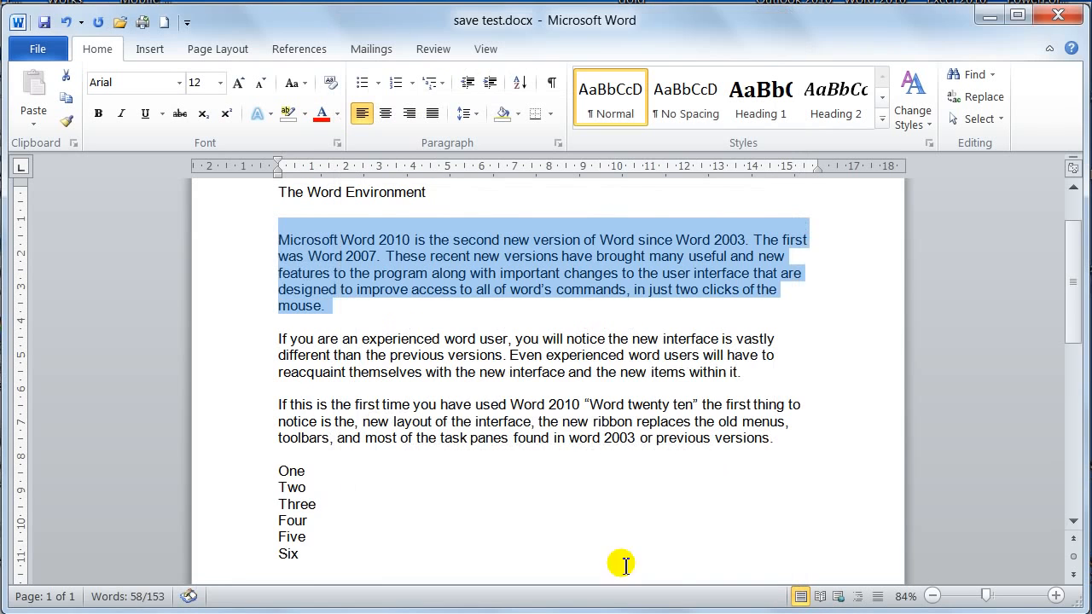
Step: Change the spacing before the first body paragraph to Auto in its paragraph settings and apply it
{"action": "left_click", "coordinate": [406, 211]}
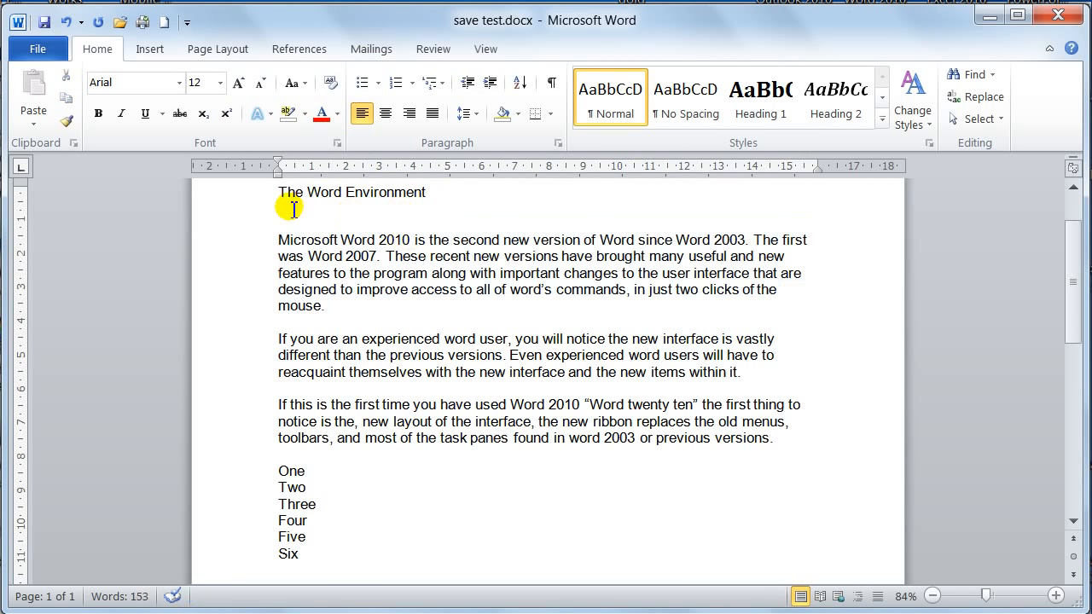
{"action": "mouse_move", "coordinate": [279, 195]}
{"action": "left_mouse_down"}
{"action": "mouse_move", "coordinate": [280, 239]}
{"action": "mouse_move", "coordinate": [283, 205]}
{"action": "left_mouse_up"}
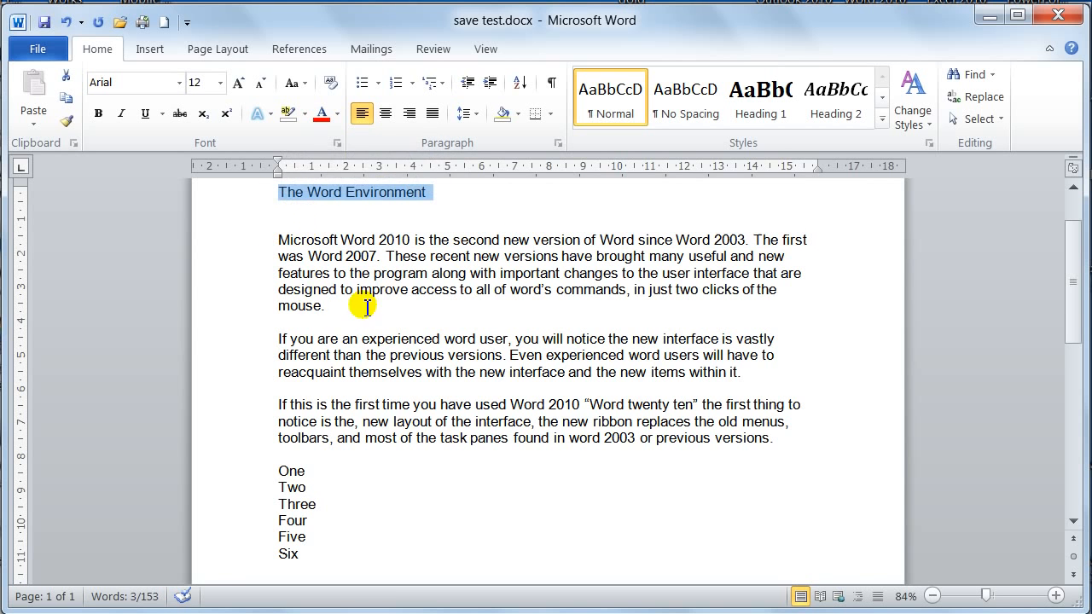
{"action": "left_click", "coordinate": [411, 240]}
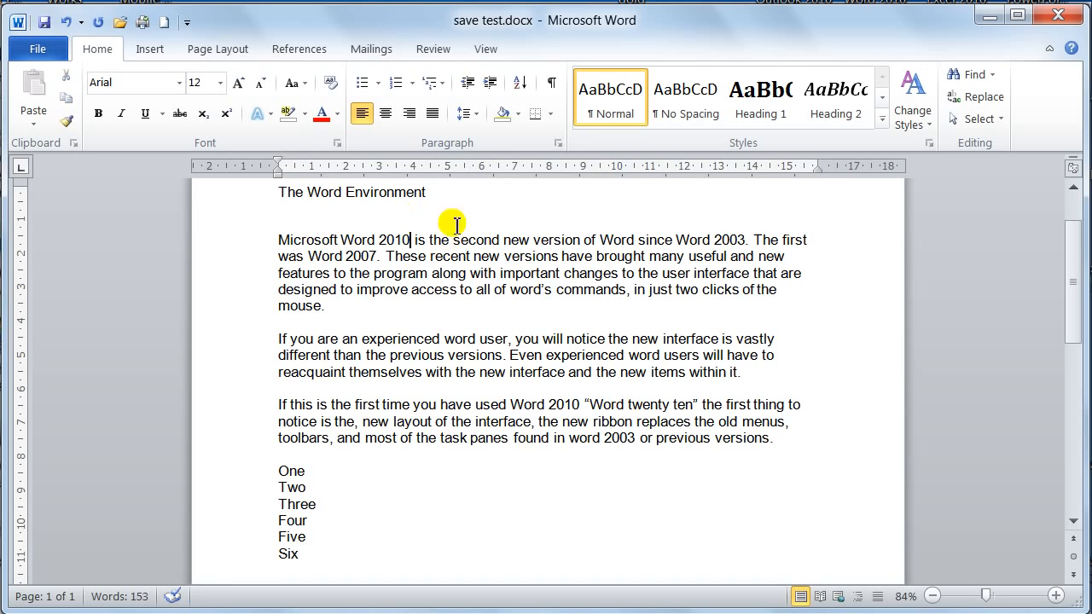
{"action": "left_click", "coordinate": [558, 144]}
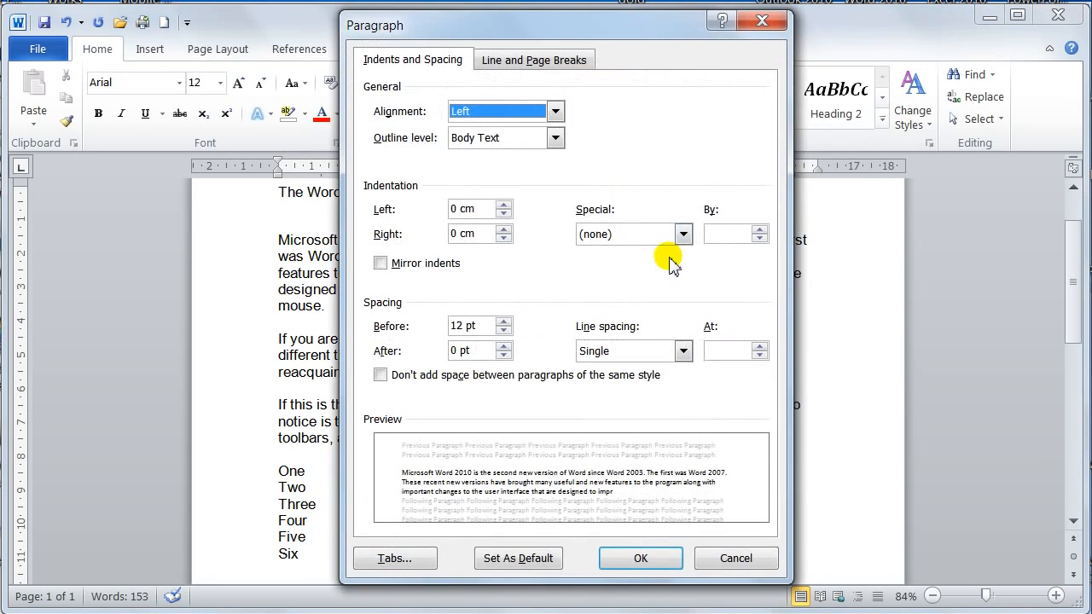
{"action": "left_click_drag", "start_coordinate": [572, 29], "coordinate": [838, 53]}
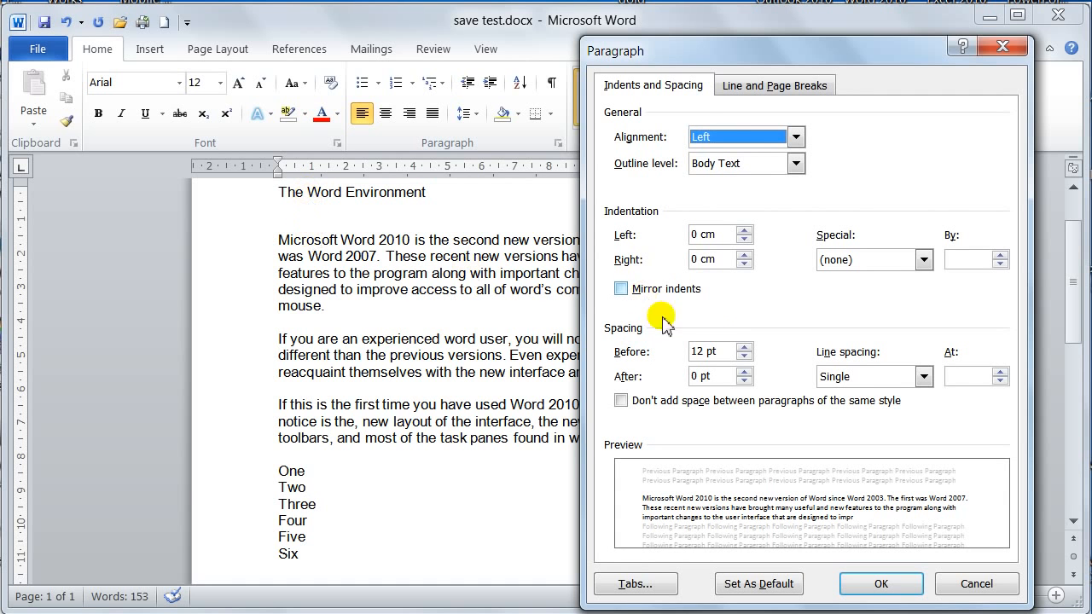
{"action": "left_click", "coordinate": [744, 355]}
{"action": "left_click", "coordinate": [744, 356]}
{"action": "left_click", "coordinate": [745, 356]}
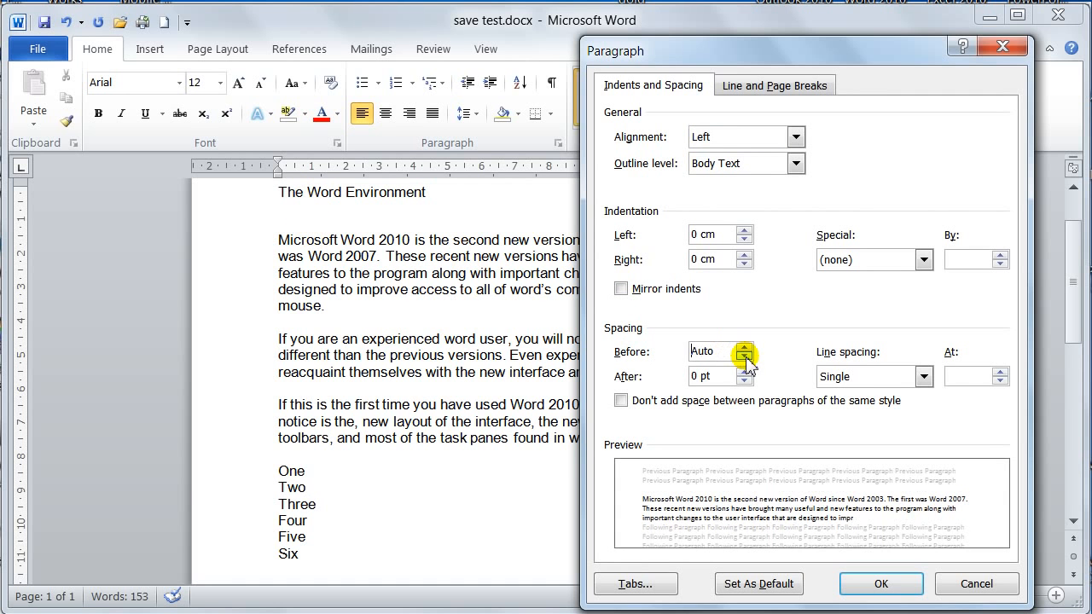
{"action": "left_click", "coordinate": [890, 587]}
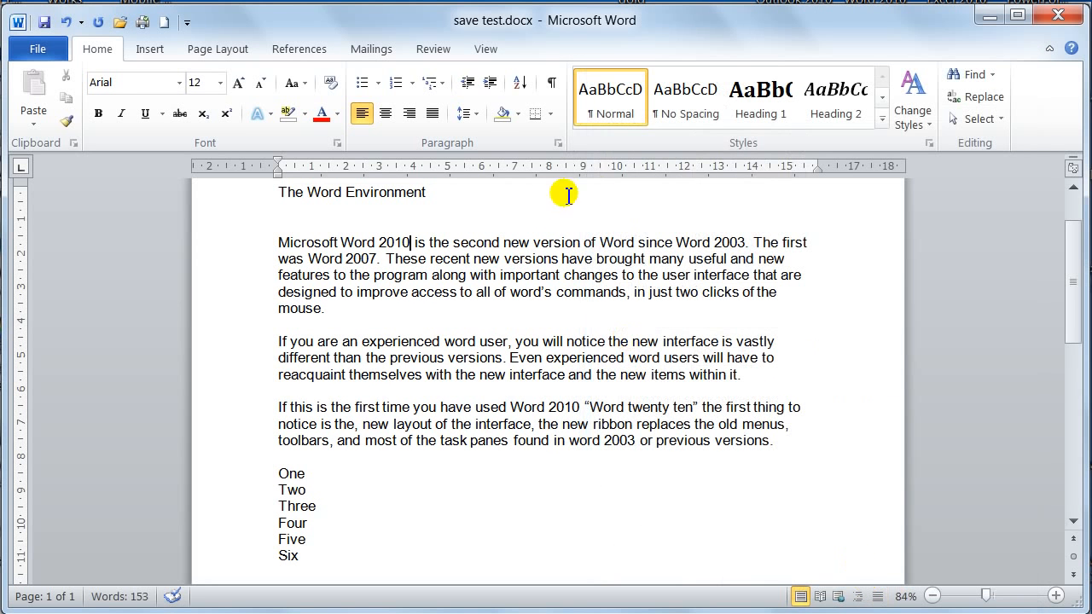
Step: Set the spacing before to 0 pt for the text from the heading through the first body paragraph
{"action": "left_click_drag", "start_coordinate": [263, 192], "coordinate": [274, 303]}
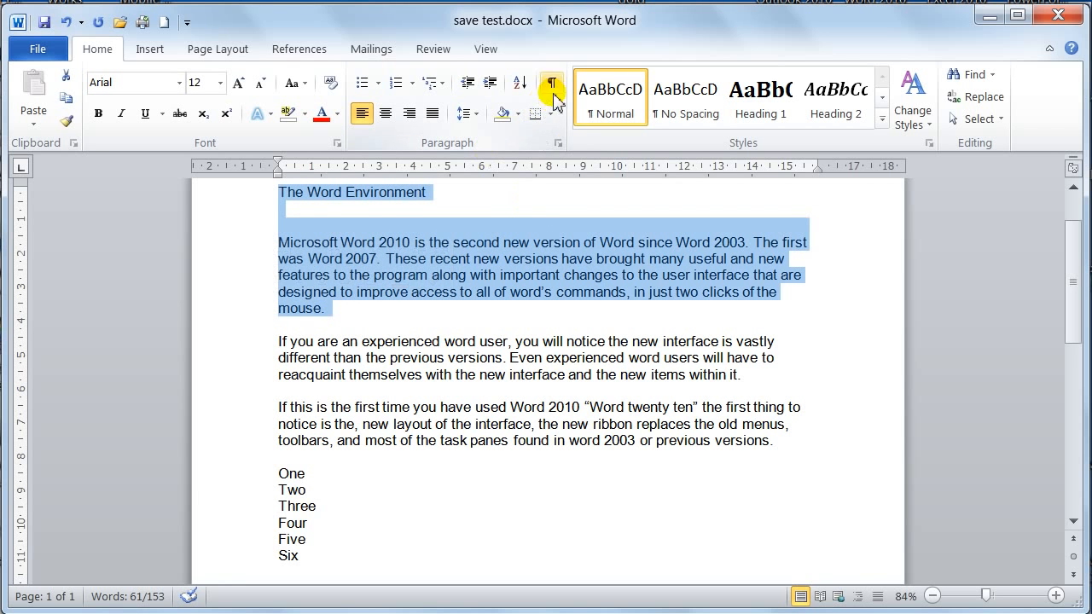
{"action": "left_click", "coordinate": [557, 143]}
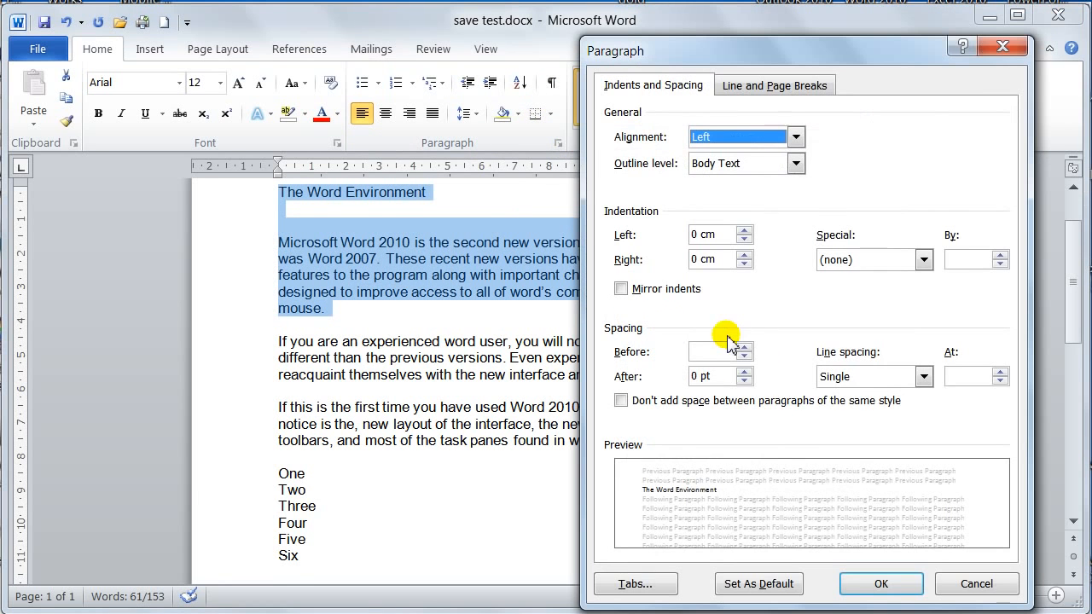
{"action": "left_click", "coordinate": [745, 356]}
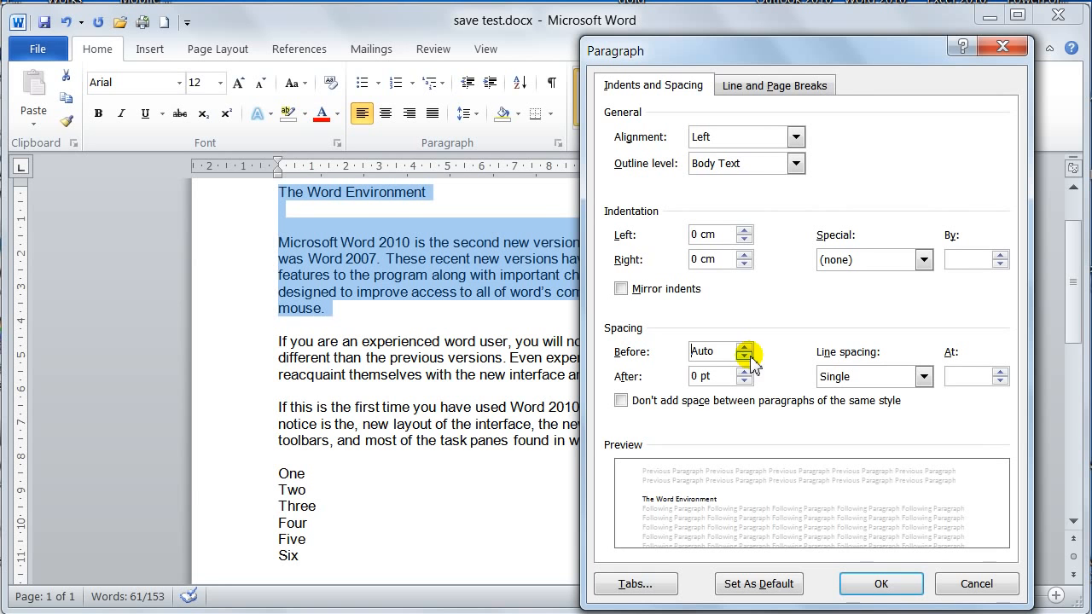
{"action": "left_click", "coordinate": [743, 348]}
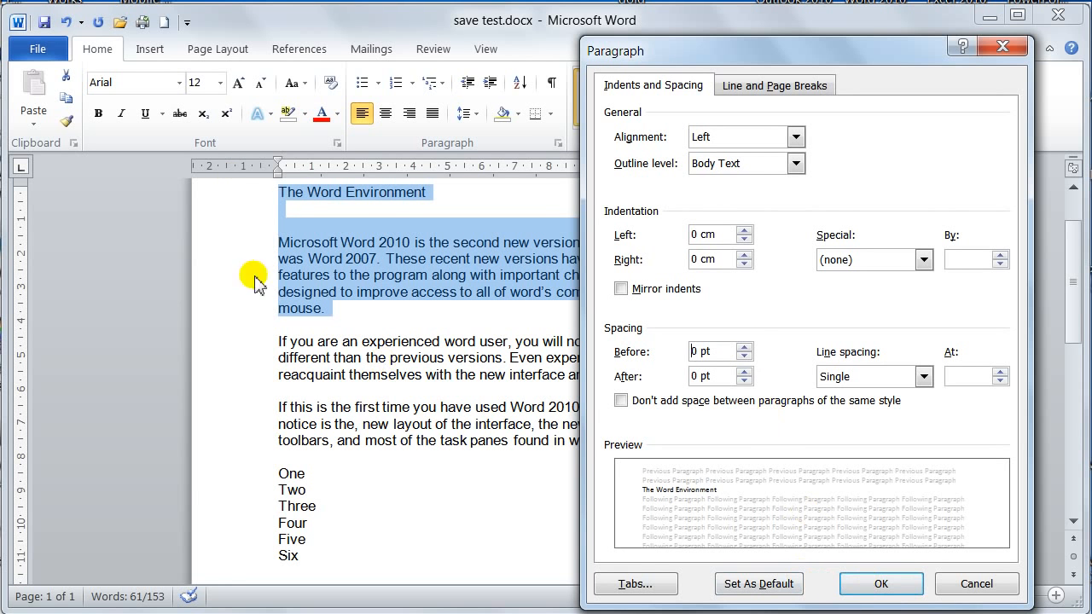
{"action": "left_click", "coordinate": [872, 586]}
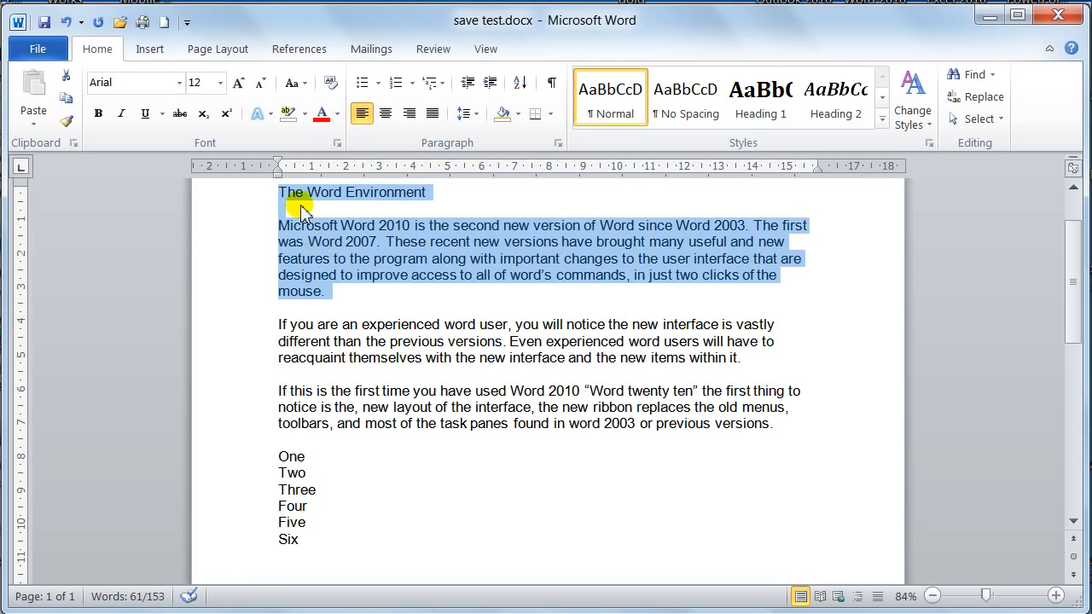
Step: Show the formatting marks and select the empty paragraph below the heading "The Word Environment"
{"action": "left_click", "coordinate": [301, 211]}
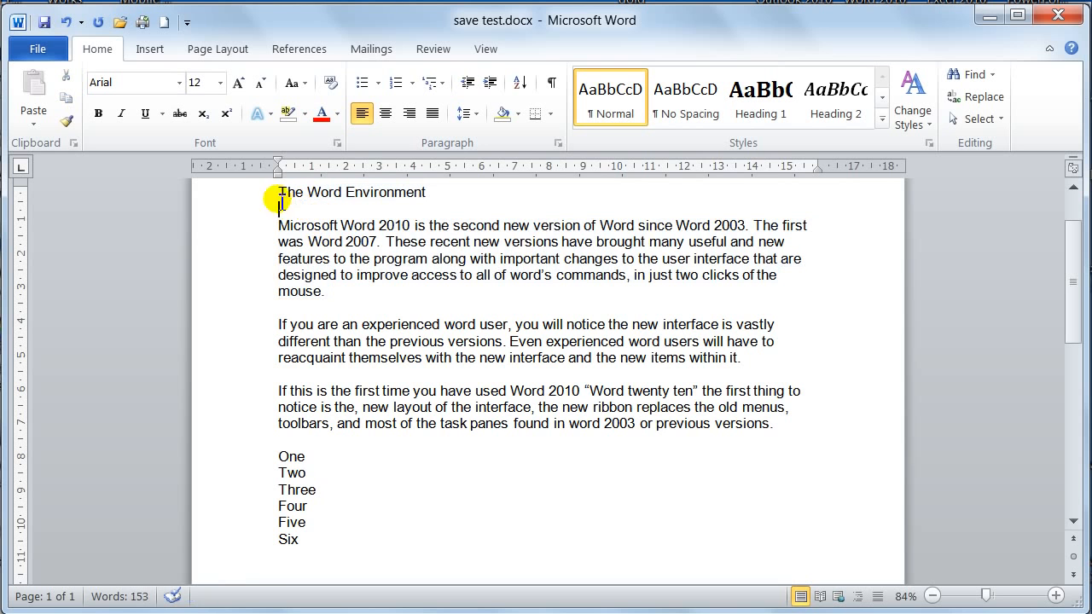
{"action": "left_click", "coordinate": [550, 83]}
{"action": "left_click", "coordinate": [268, 210]}
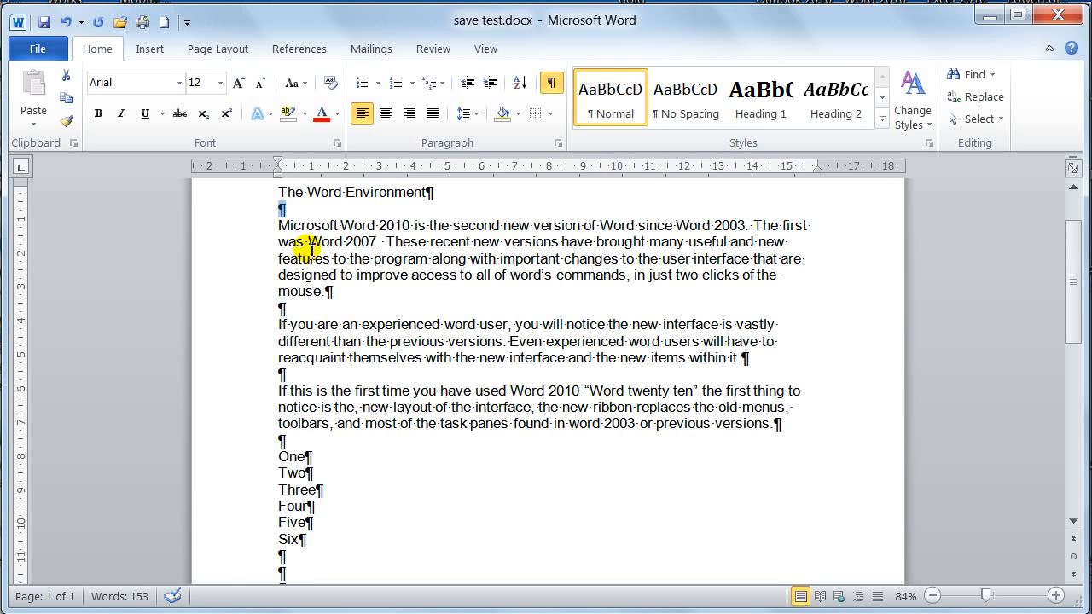
Step: Delete the selected empty paragraph below the heading and set the spacing before the first body paragraph to 12 pt instead
{"action": "key", "text": "Delete"}
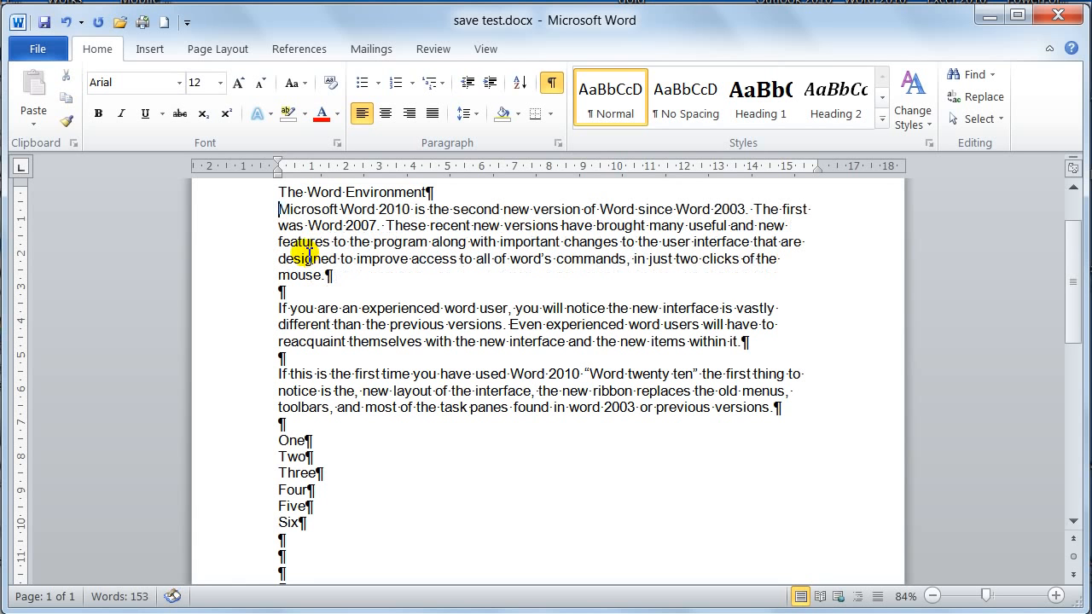
{"action": "left_click", "coordinate": [427, 192]}
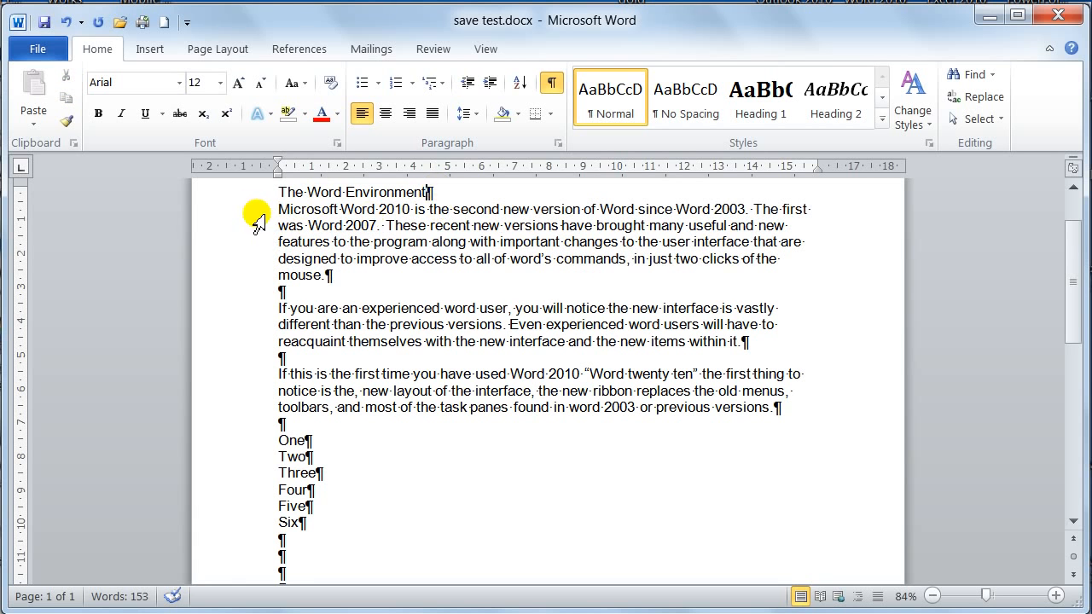
{"action": "left_click_drag", "start_coordinate": [254, 214], "coordinate": [256, 281]}
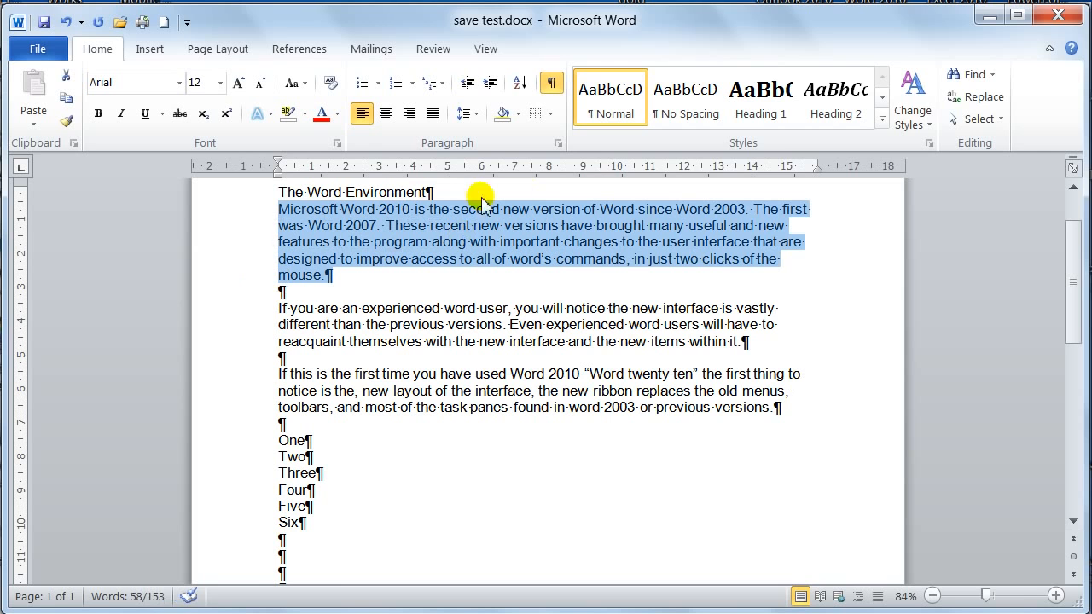
{"action": "left_click", "coordinate": [557, 142]}
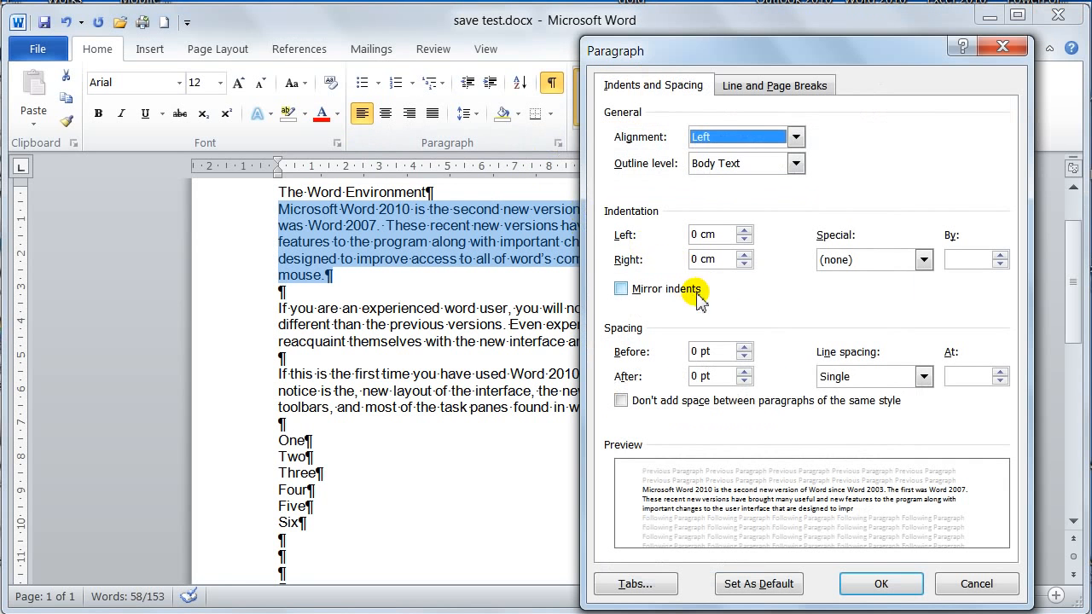
{"action": "left_click", "coordinate": [743, 348]}
{"action": "left_click", "coordinate": [743, 347]}
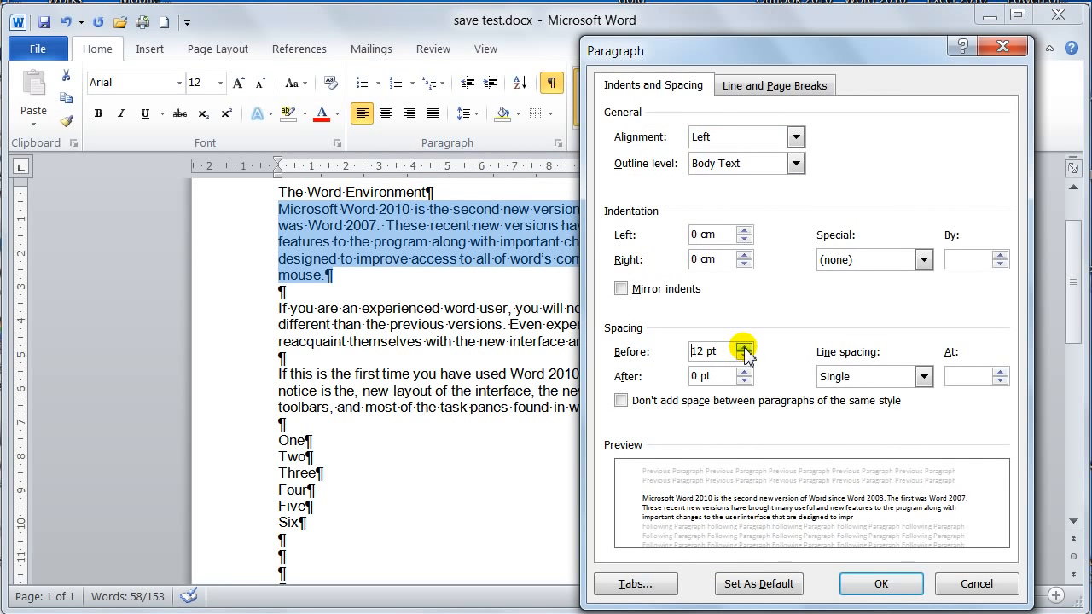
{"action": "left_click", "coordinate": [892, 587]}
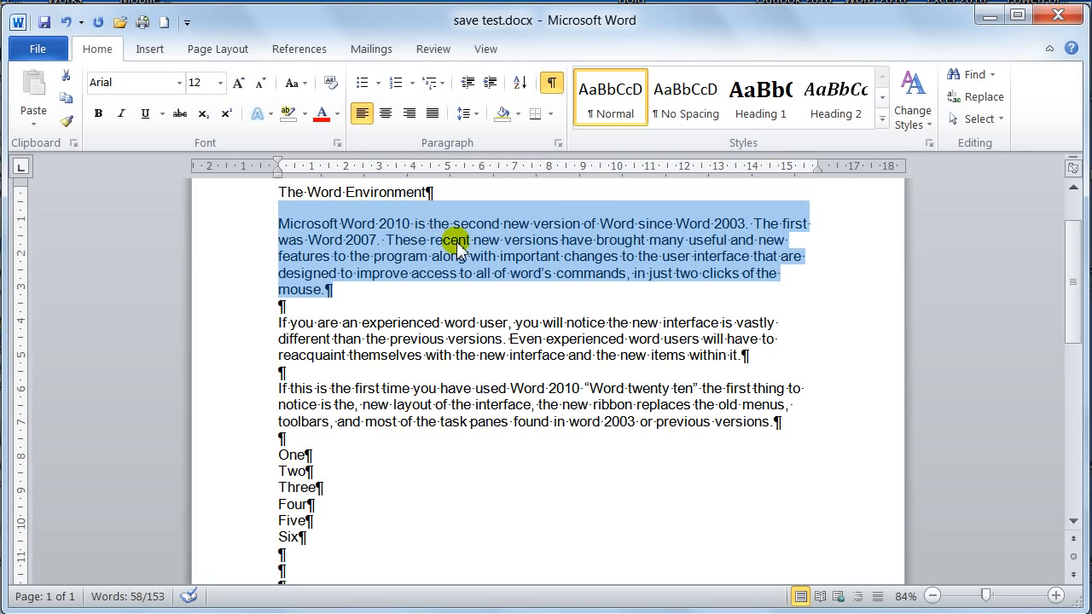
Step: Reset the spacing before the first body paragraph to 0 pt and insert an empty paragraph between it and the heading
{"action": "left_click", "coordinate": [558, 142]}
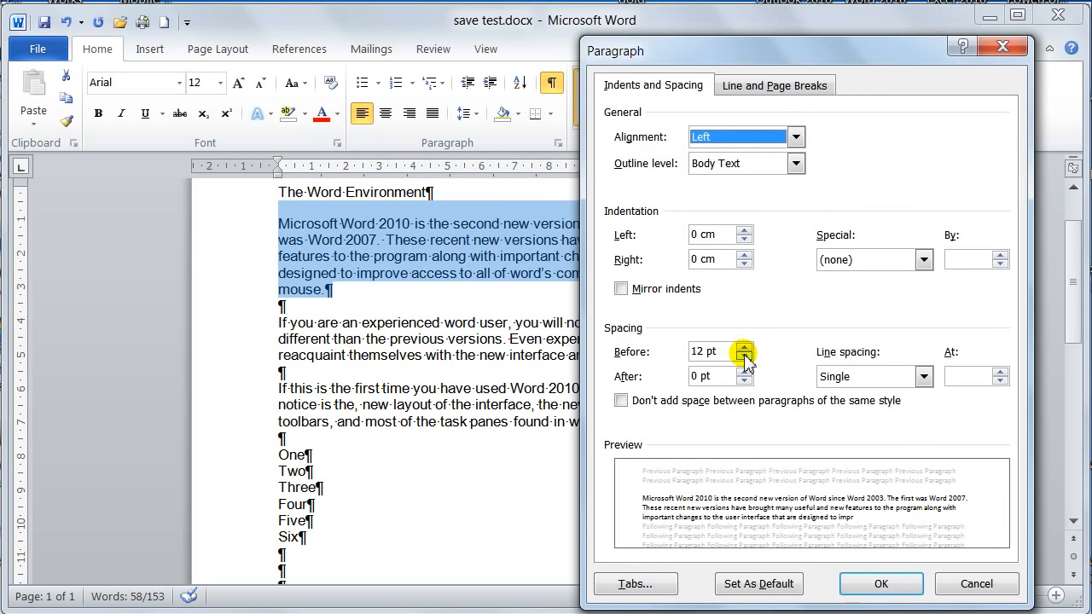
{"action": "left_click", "coordinate": [745, 347]}
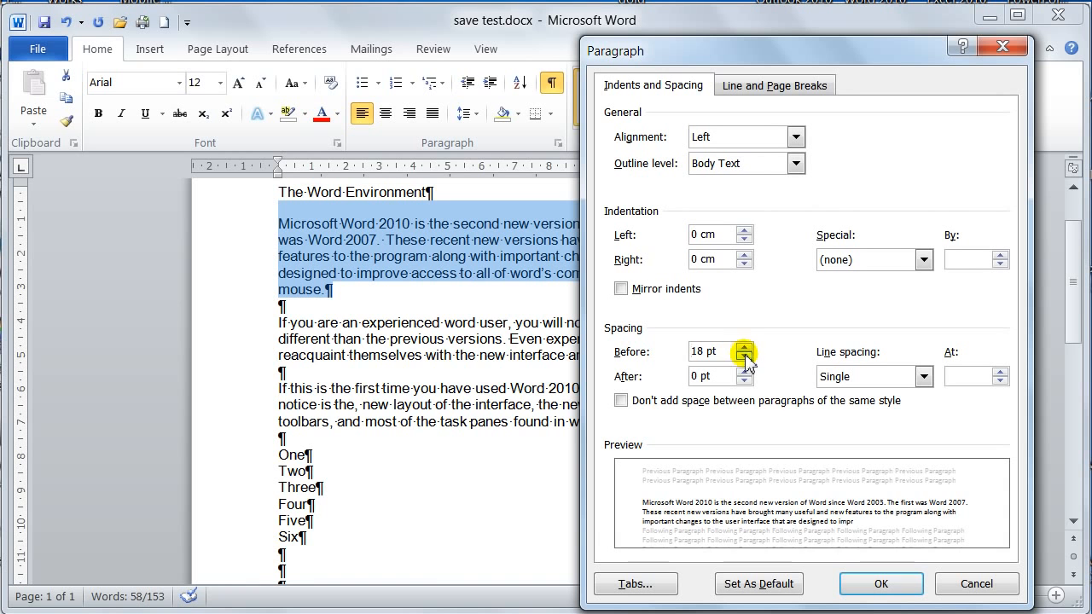
{"action": "left_click", "coordinate": [745, 356]}
{"action": "left_click", "coordinate": [744, 355]}
{"action": "left_click", "coordinate": [745, 355]}
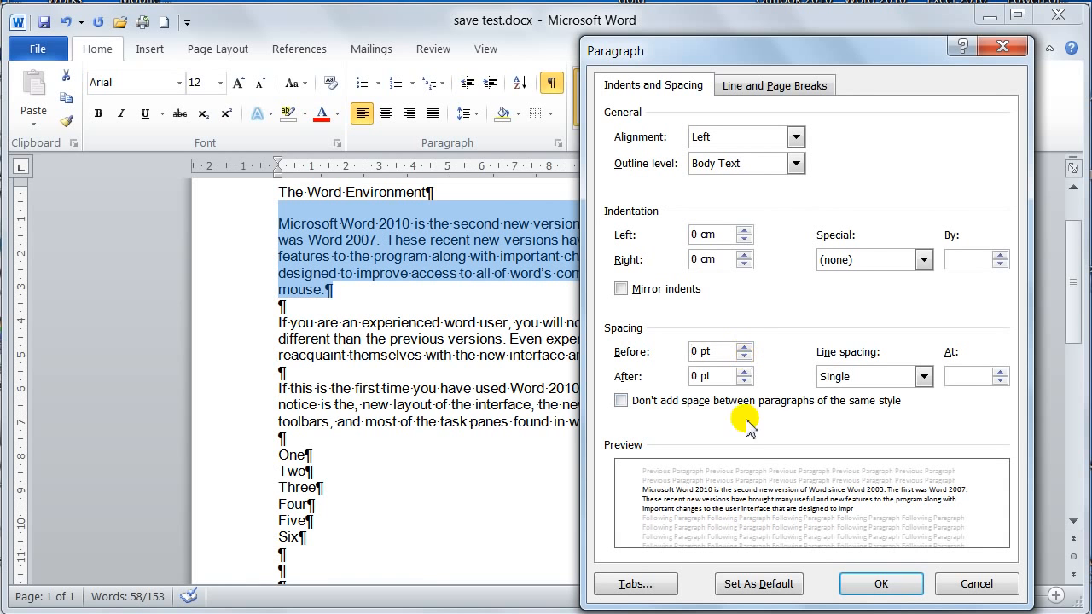
{"action": "left_click", "coordinate": [887, 584]}
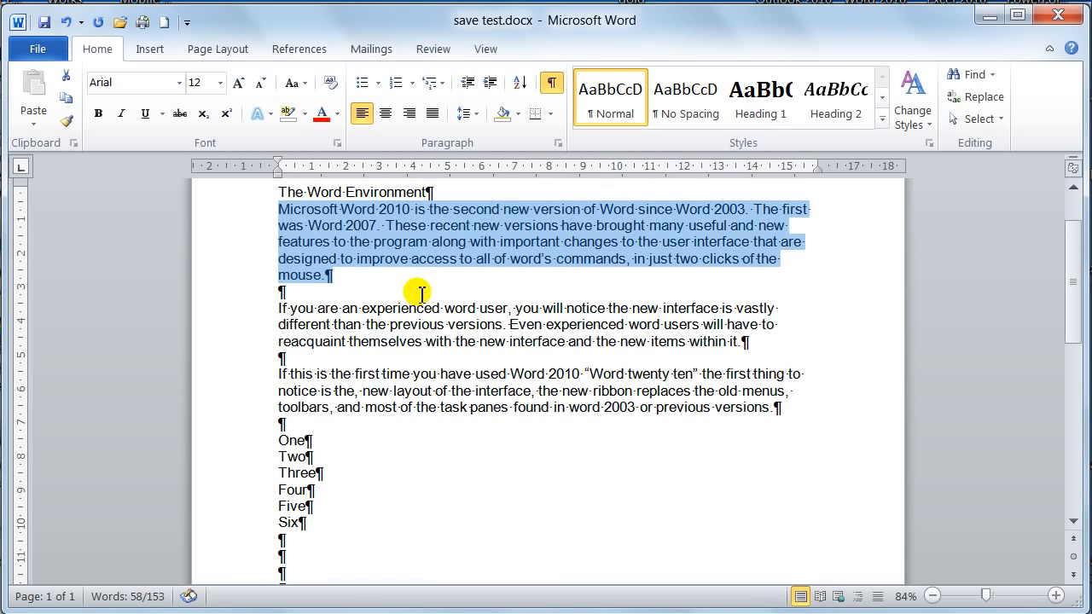
{"action": "left_click", "coordinate": [277, 209]}
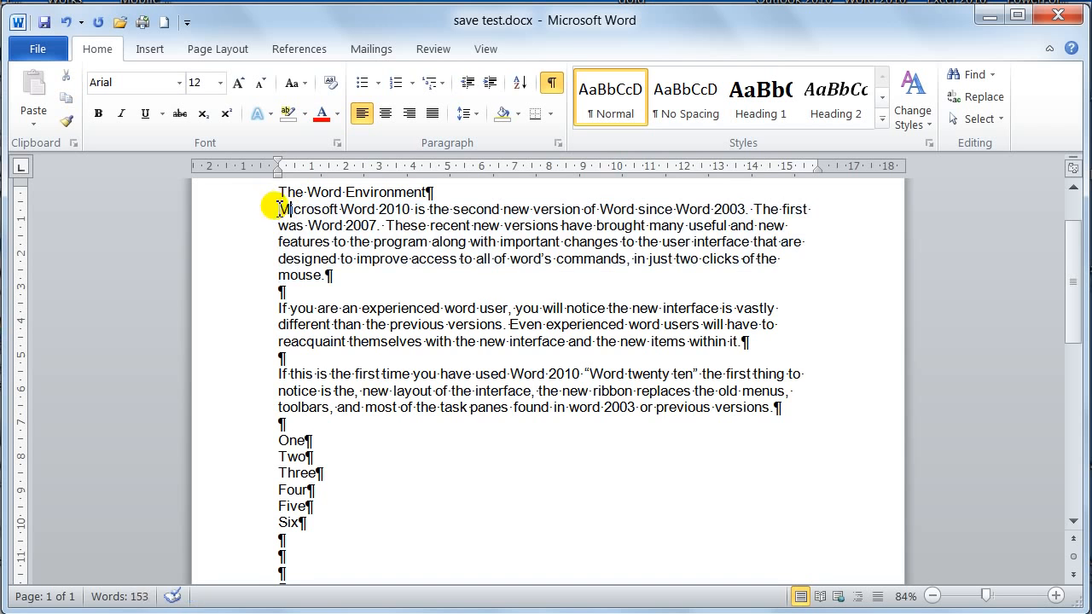
{"action": "key", "text": "Return"}
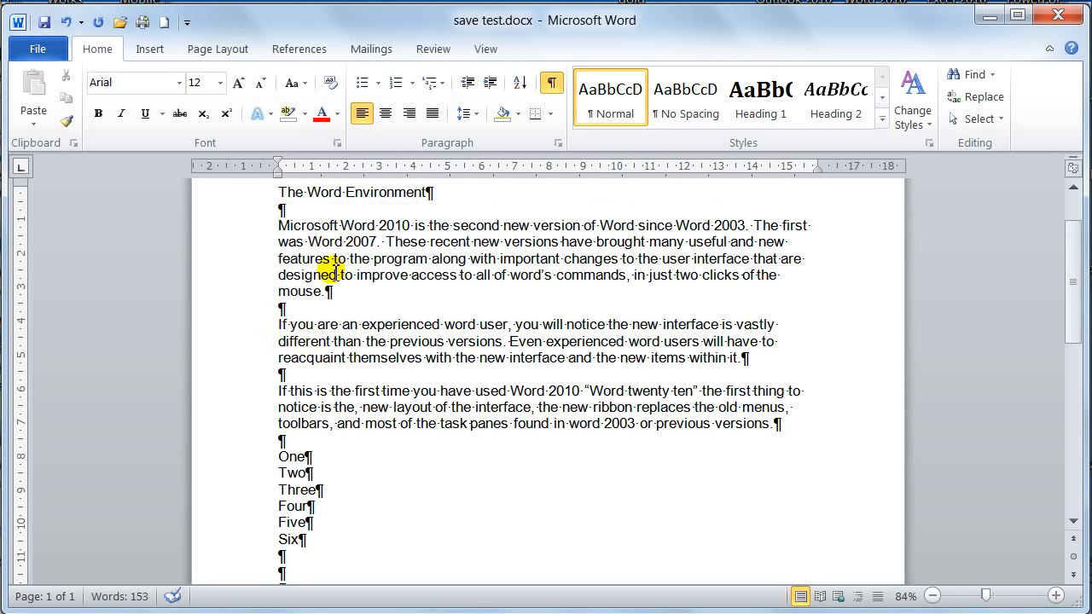